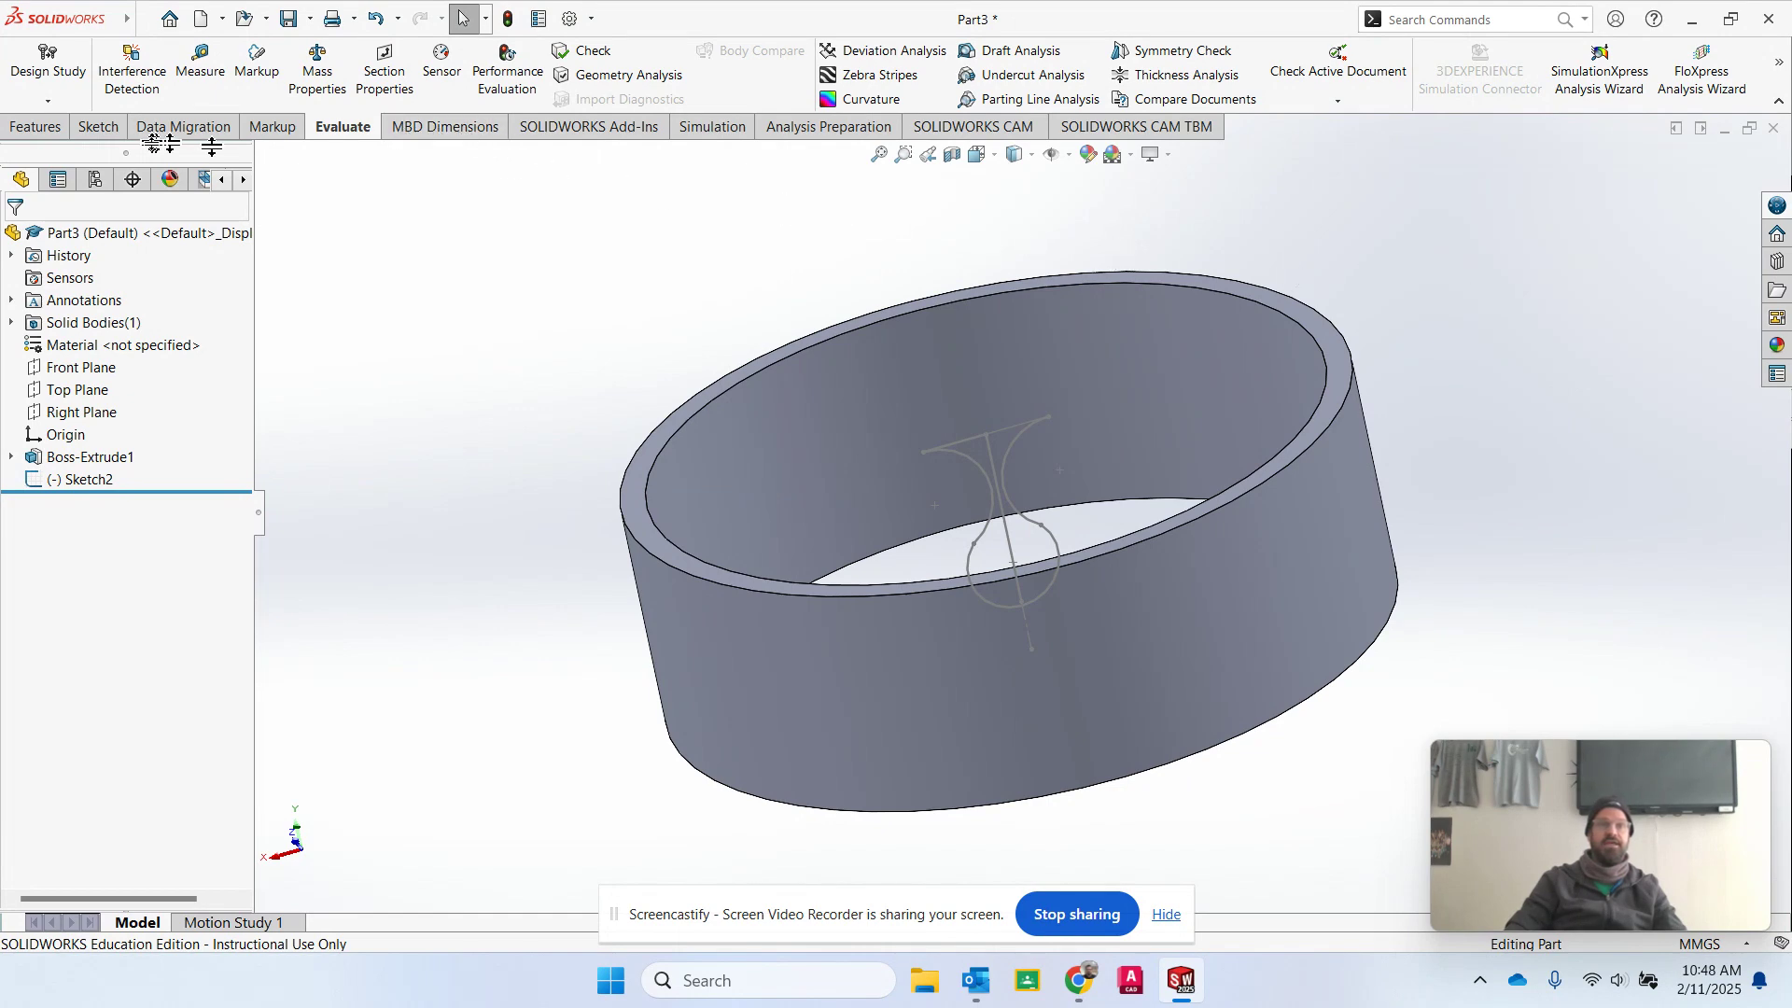
{"action": "left_click", "coordinate": [97, 128]}
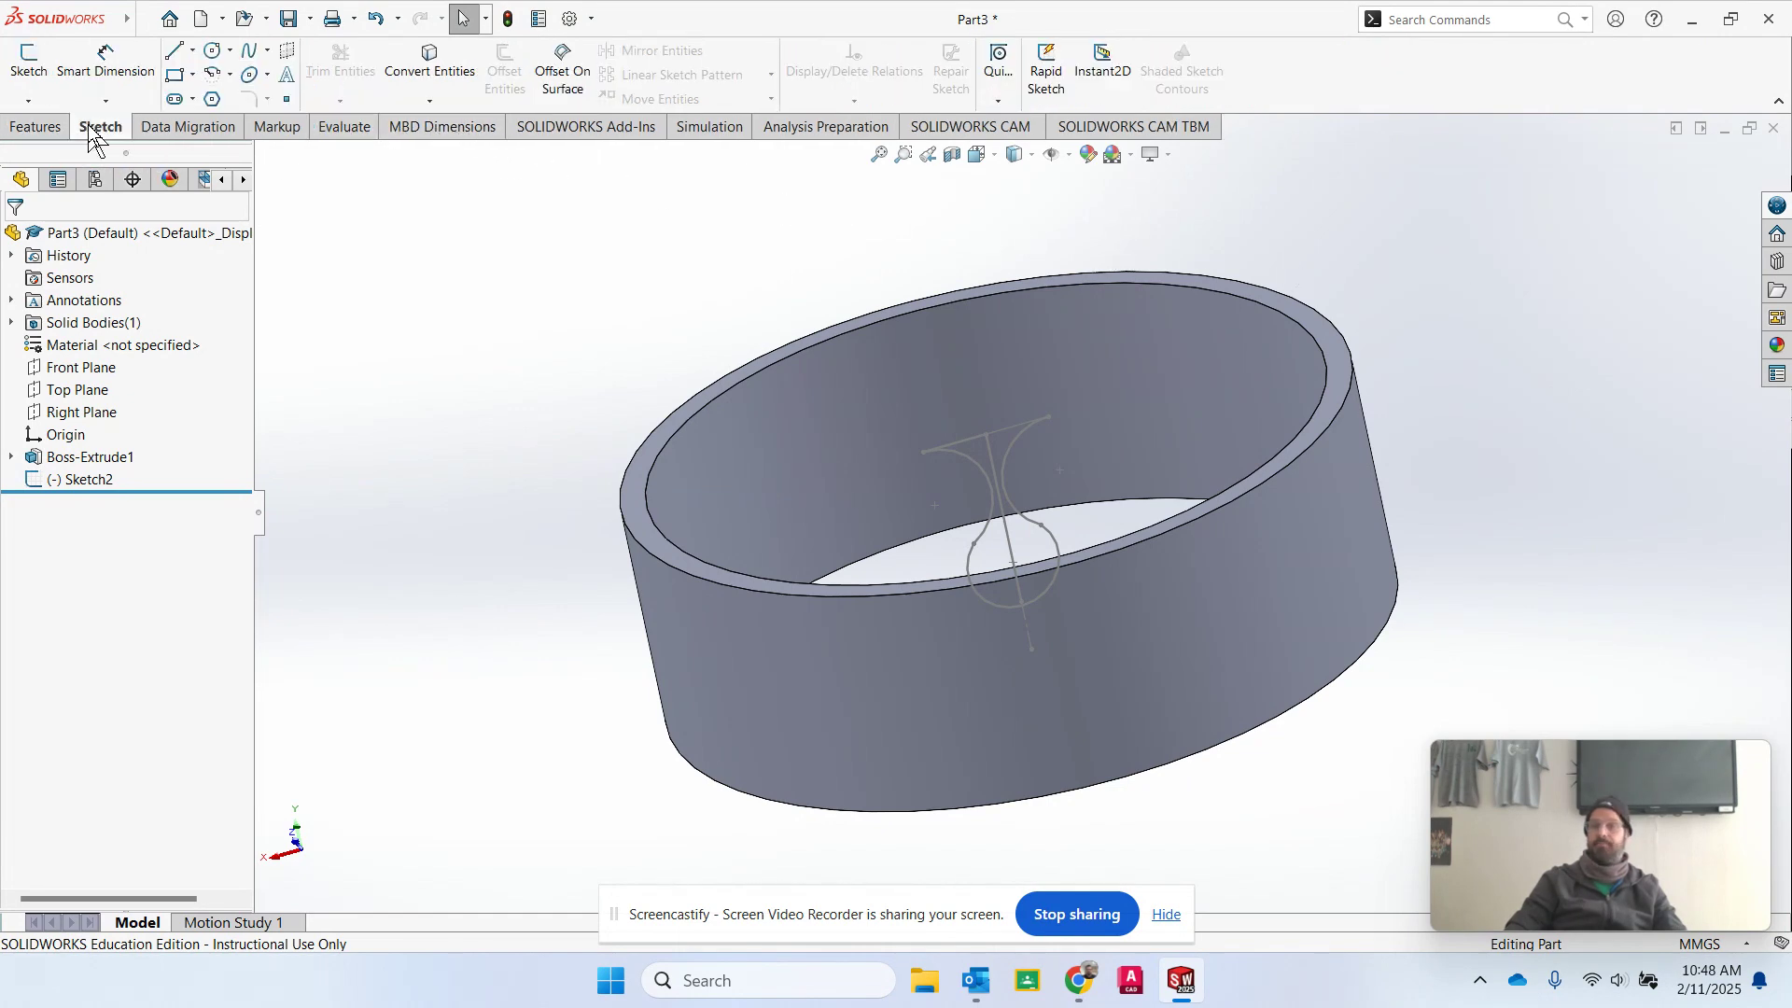
{"action": "left_click", "coordinate": [36, 127]}
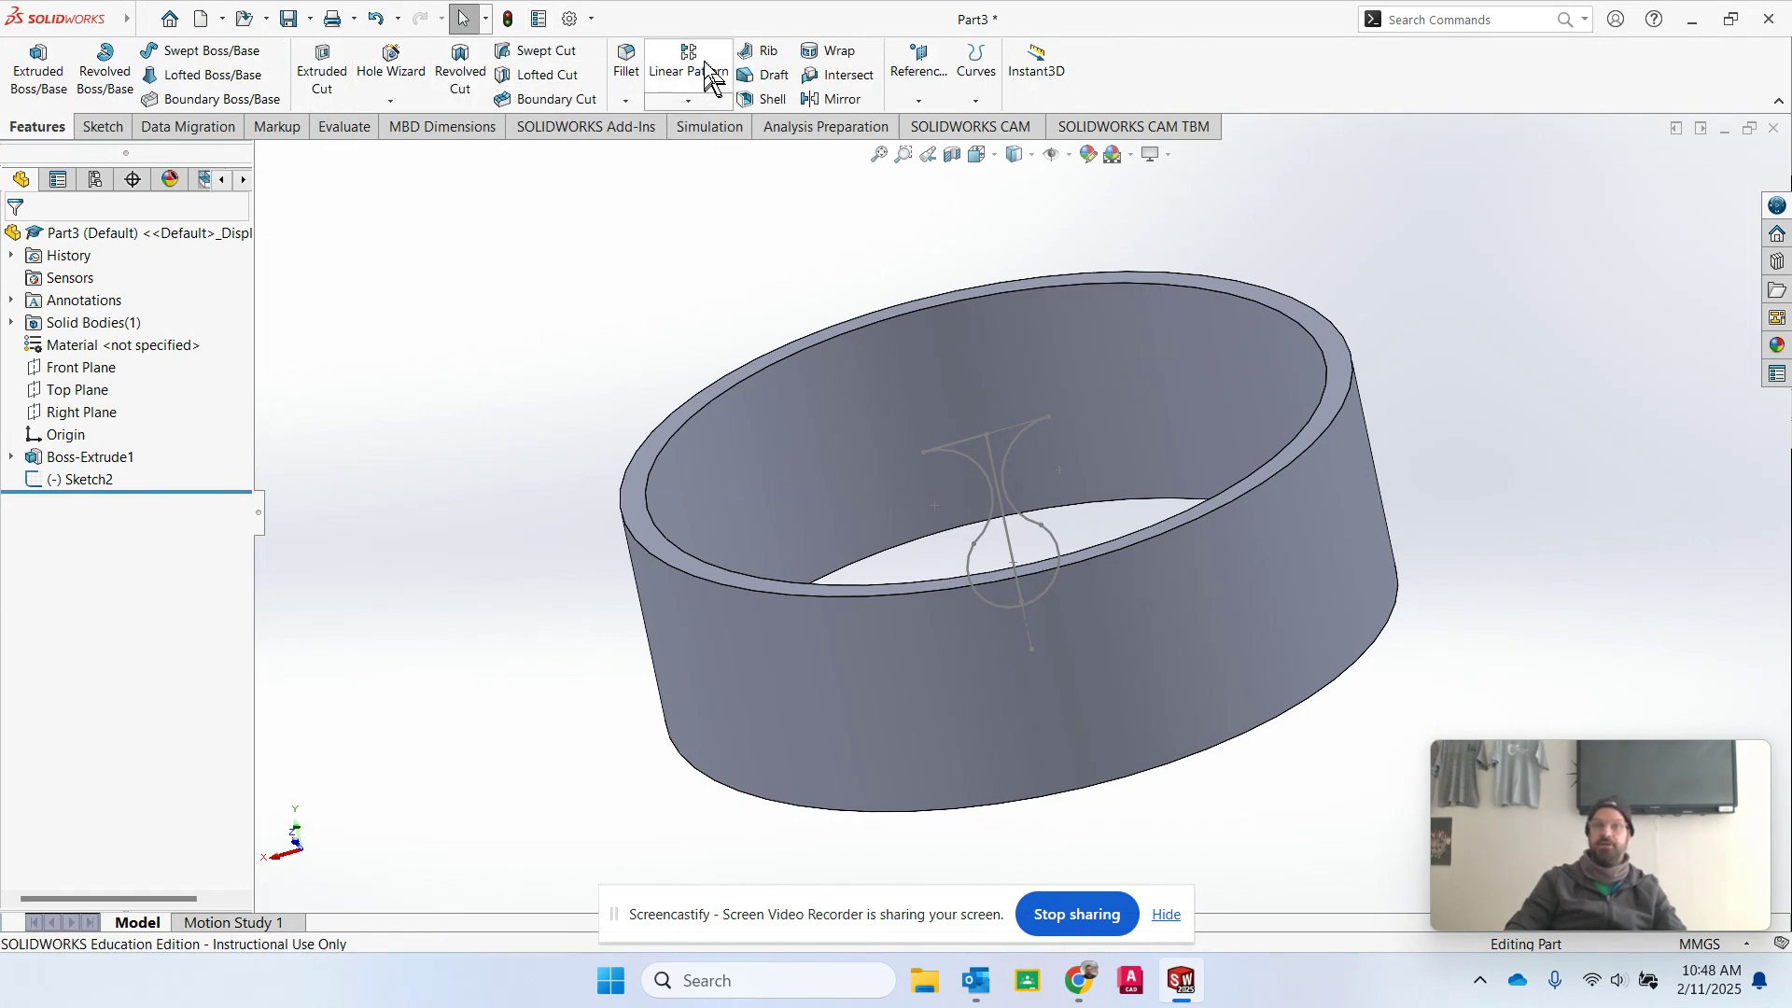
{"action": "left_click", "coordinate": [695, 104]}
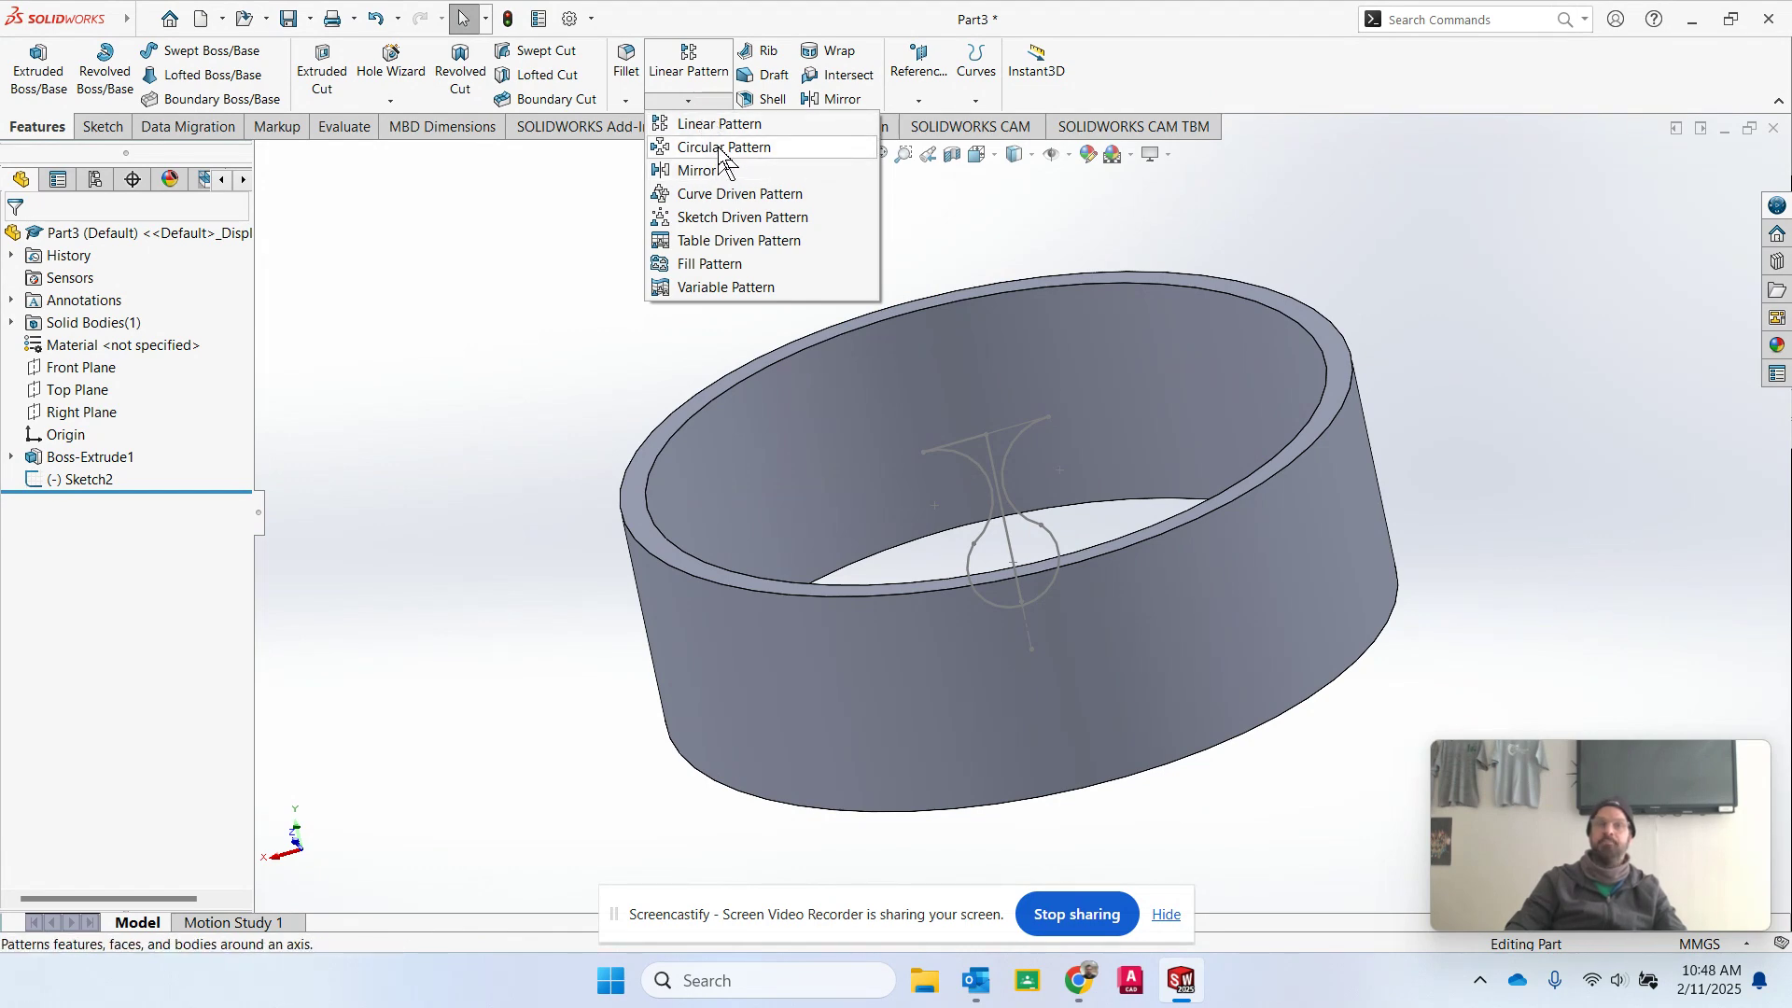
{"action": "left_click", "coordinate": [1551, 280]}
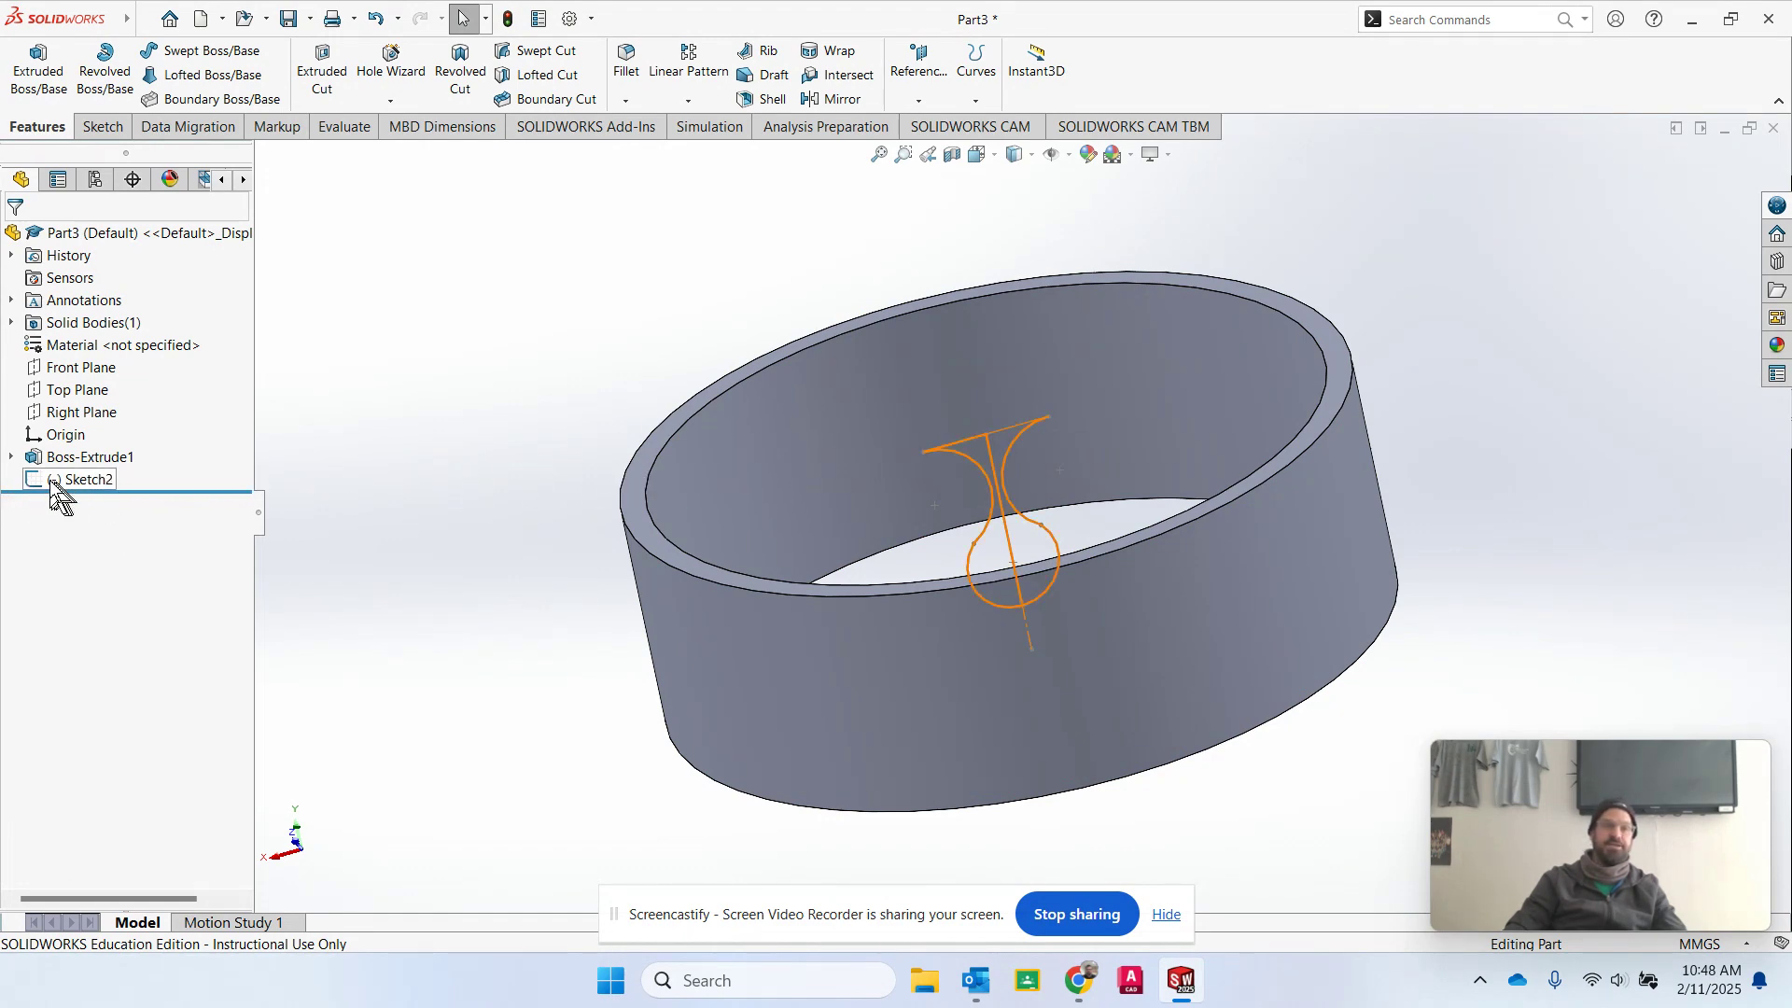
Make a Through All extruded cut in the ring using both halves of the keyhole-shaped profile in Sketch2.
{"action": "left_click", "coordinate": [332, 75]}
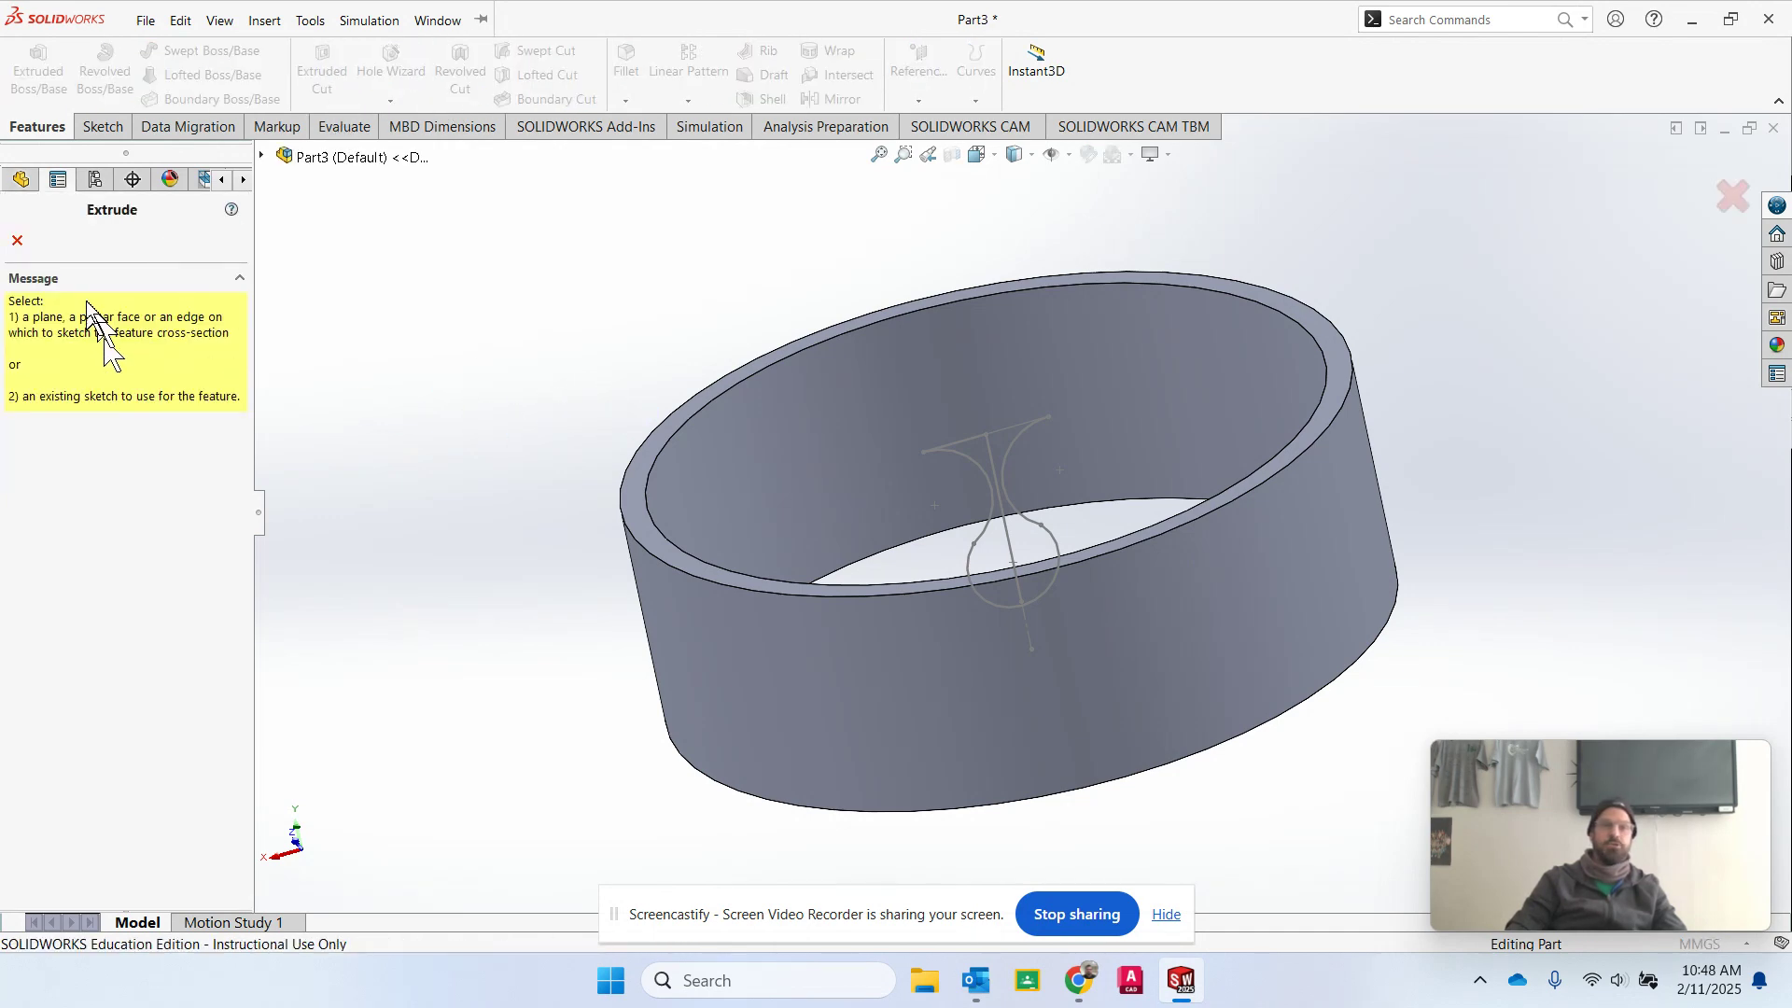
{"action": "left_click", "coordinate": [263, 157]}
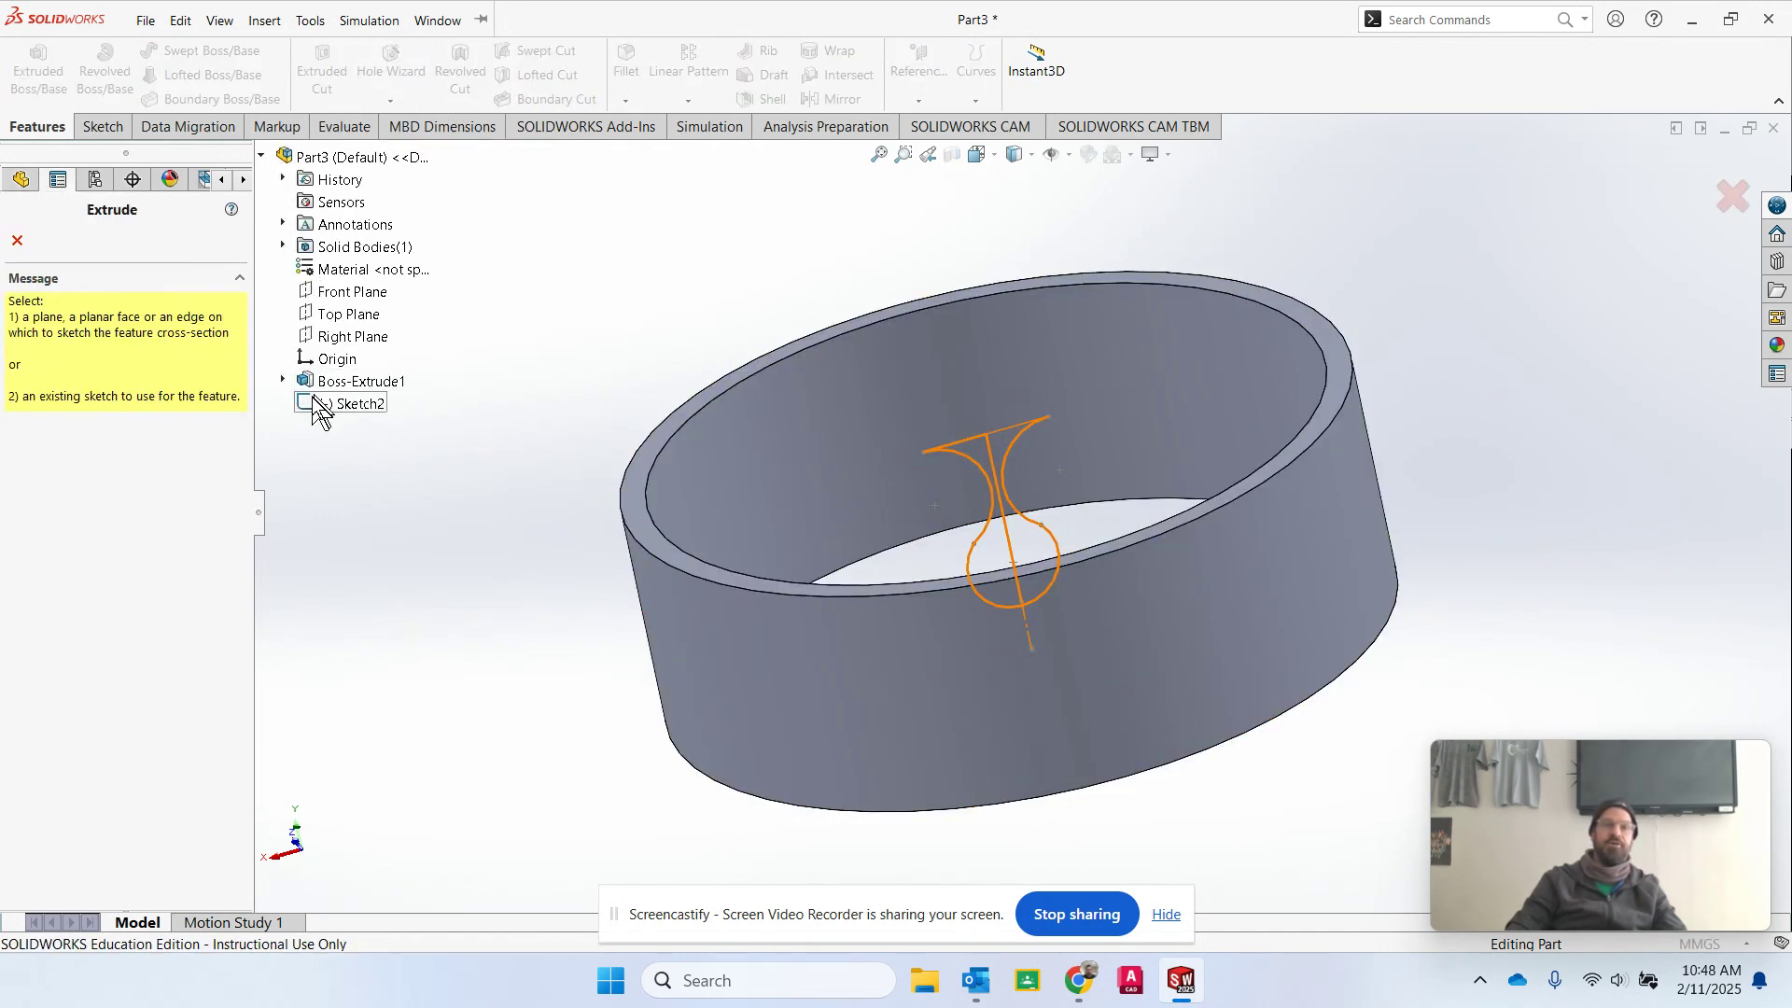
{"action": "left_click", "coordinate": [336, 403]}
{"action": "left_click", "coordinate": [987, 467]}
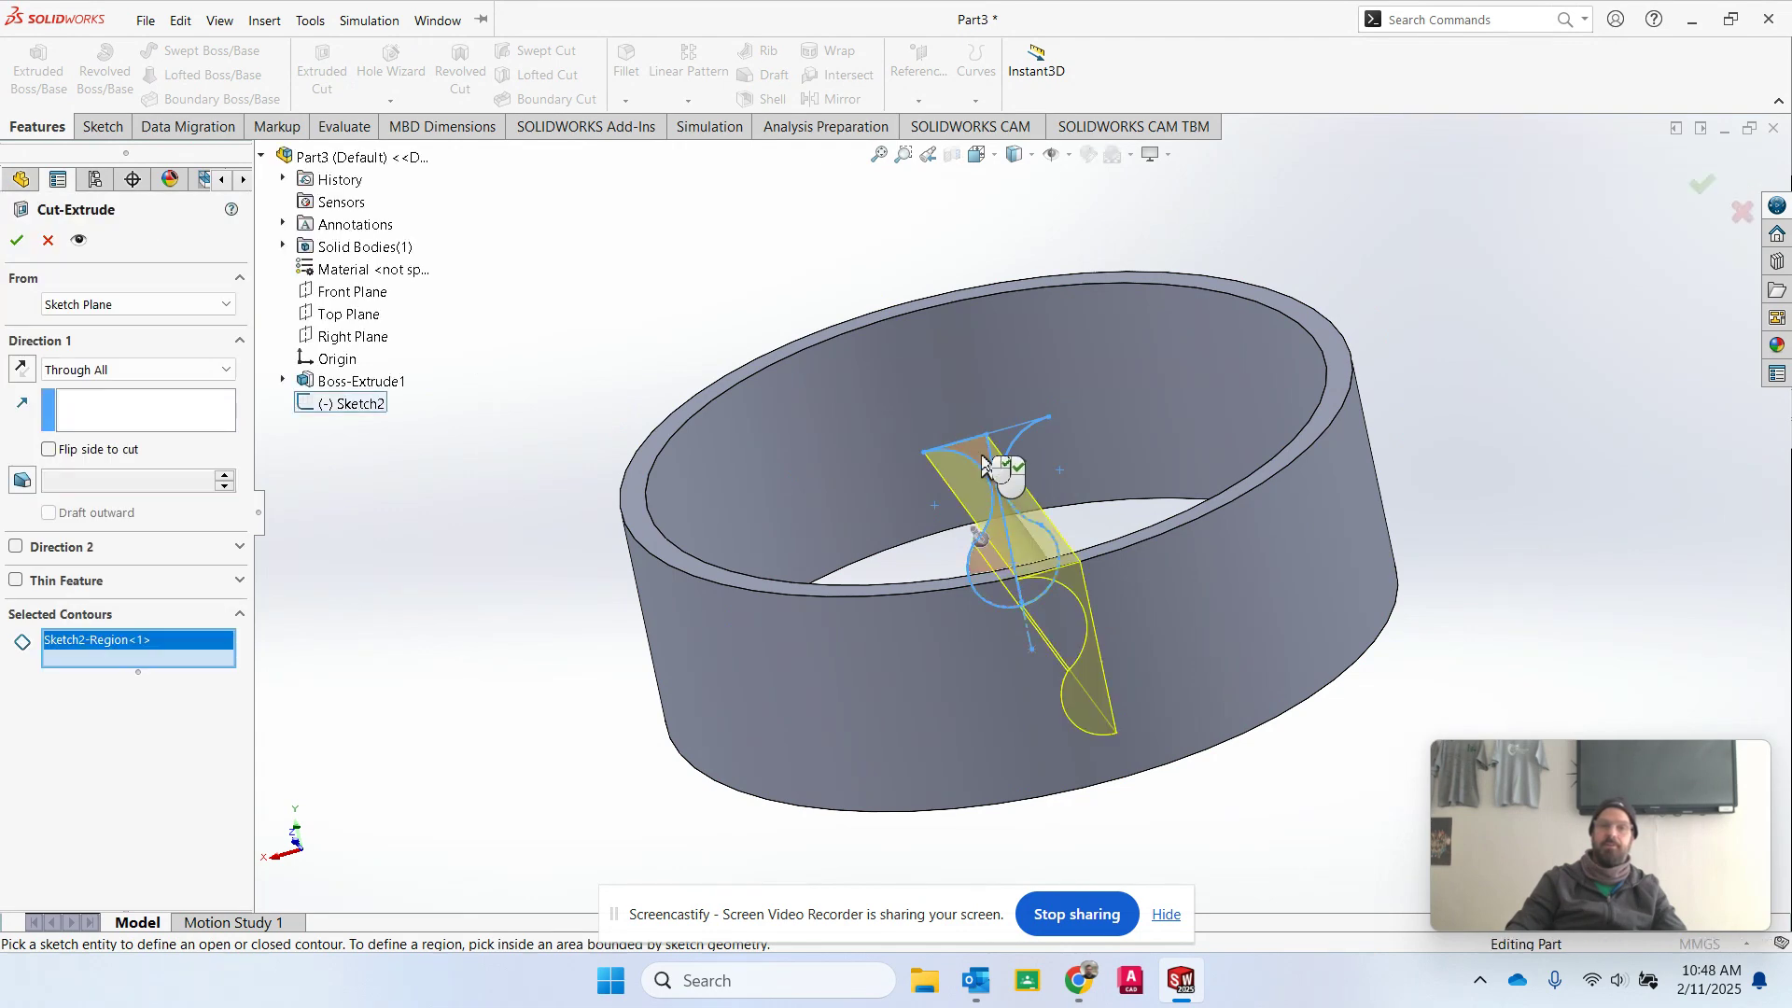
{"action": "left_click", "coordinate": [1005, 450]}
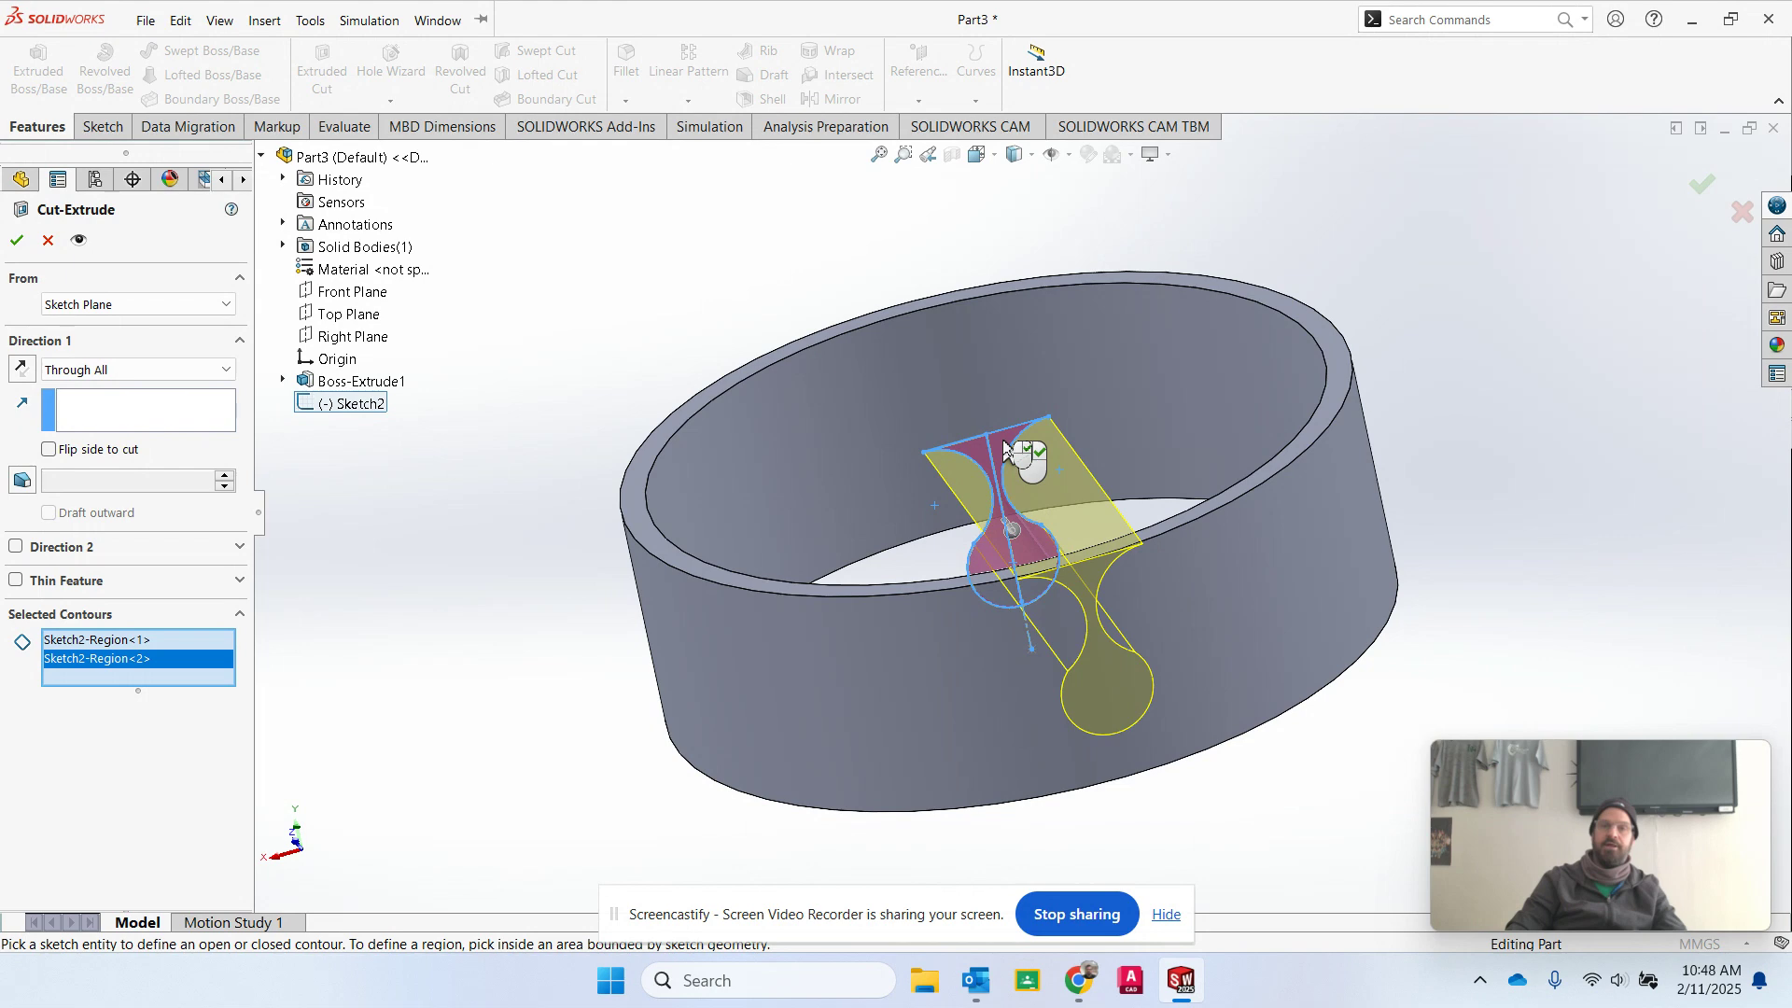
{"action": "right_click", "coordinate": [1005, 446]}
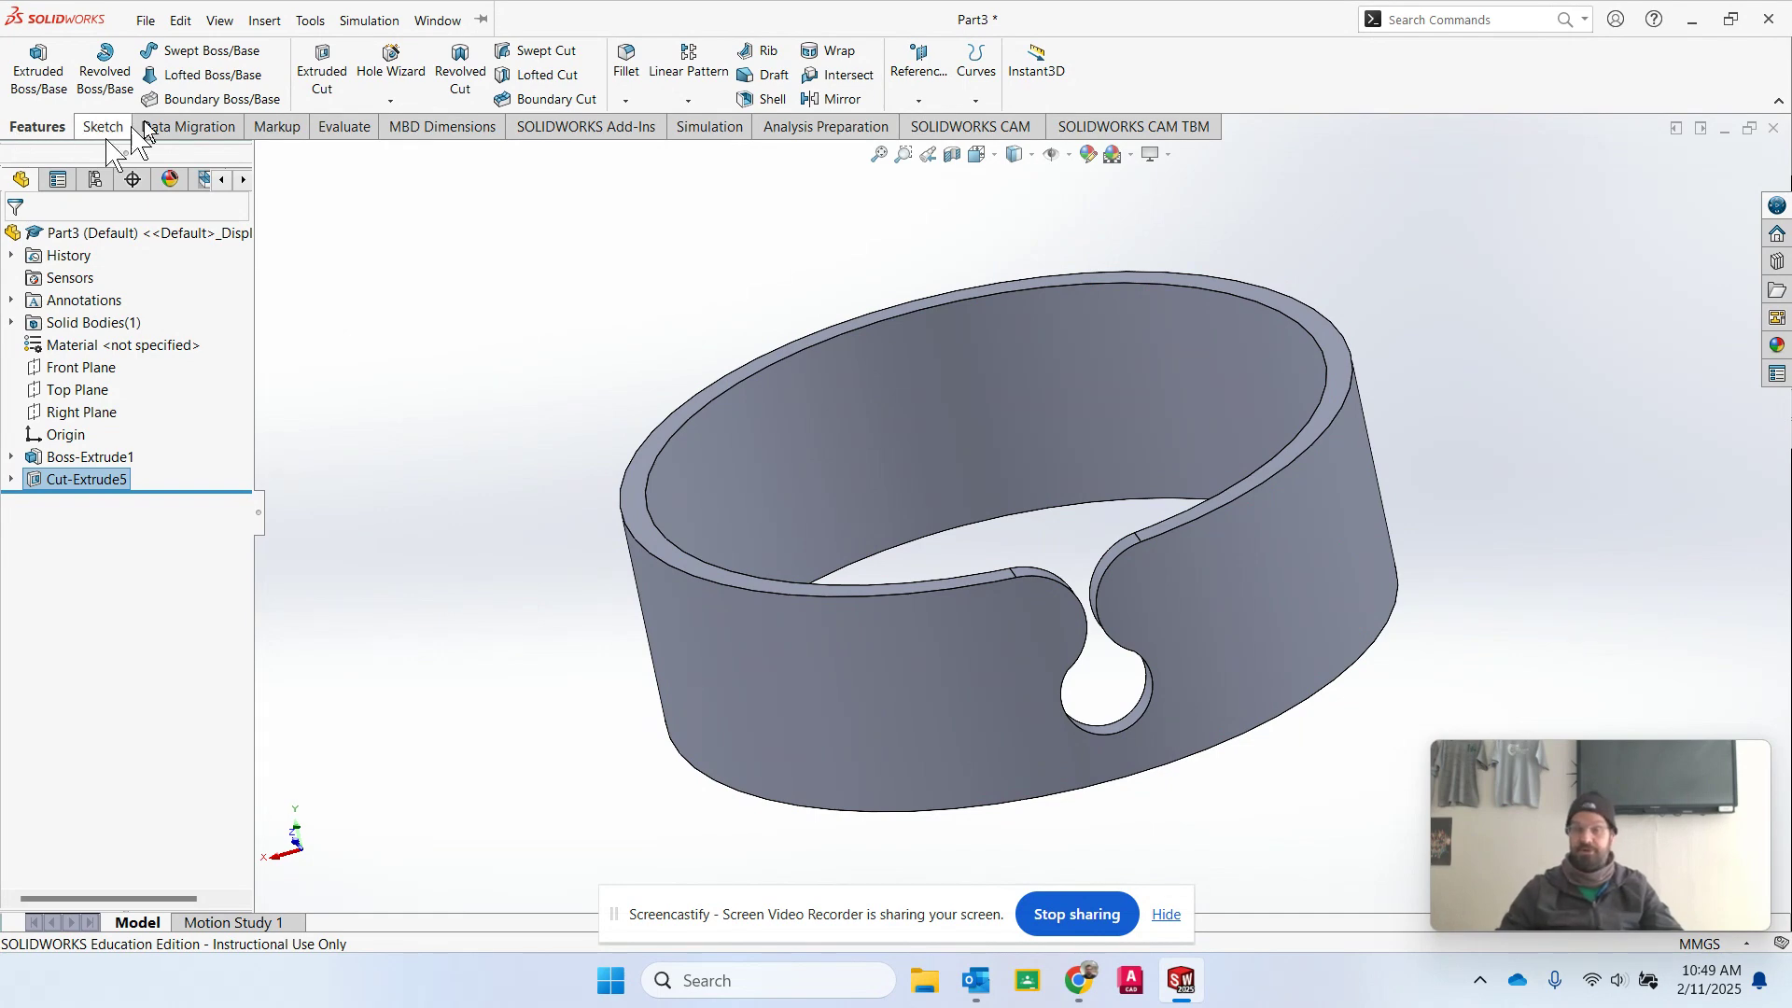
Create a reference axis through the ring's center at the intersection of the Front Plane and Right Plane.
{"action": "left_click", "coordinate": [919, 102]}
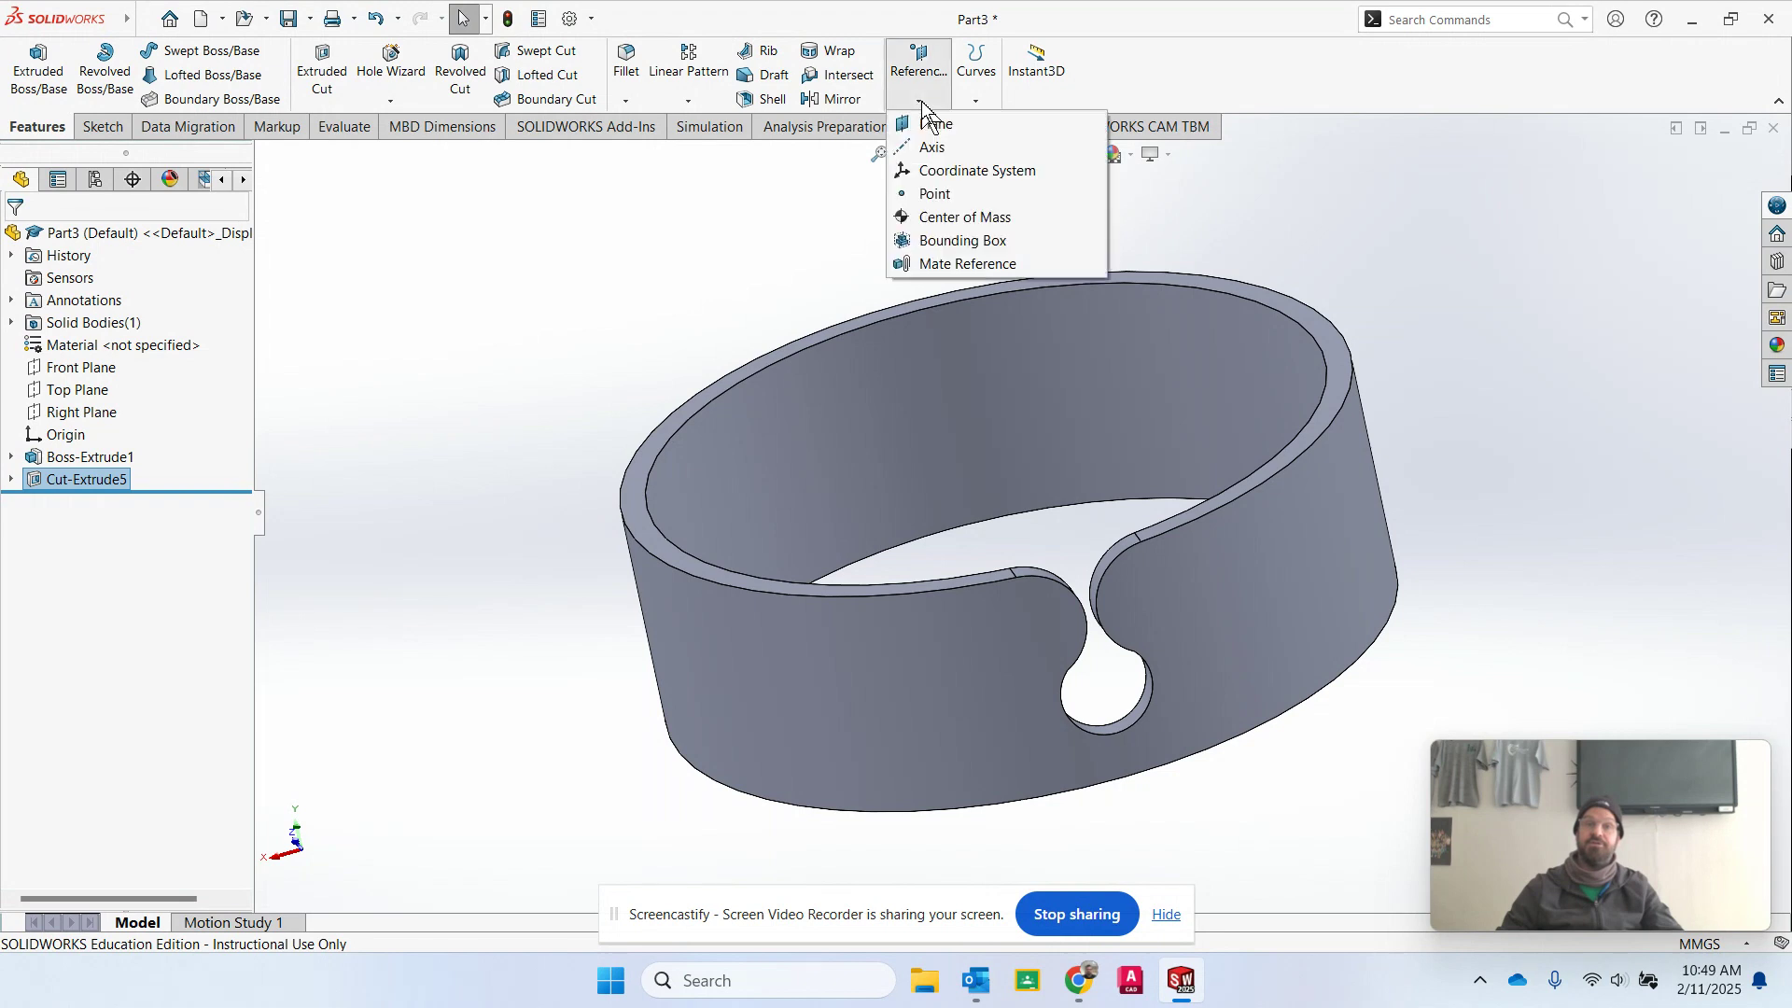
{"action": "left_click", "coordinate": [954, 156]}
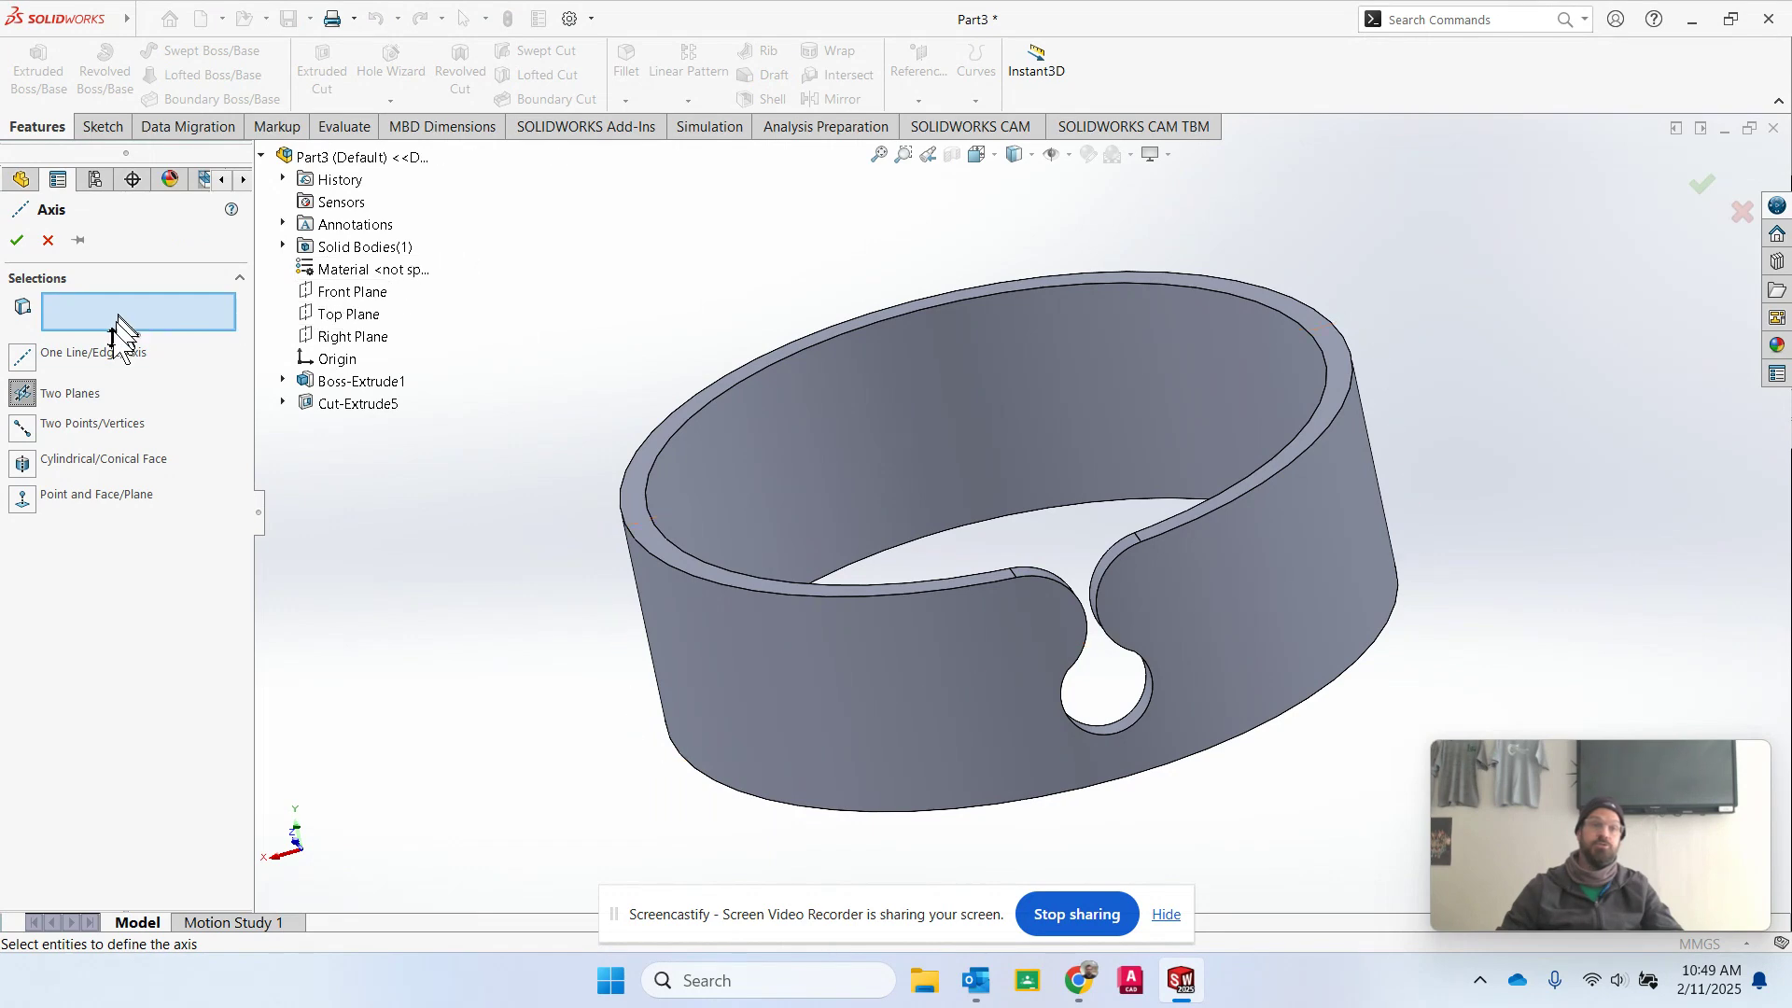
{"action": "left_click", "coordinate": [369, 294]}
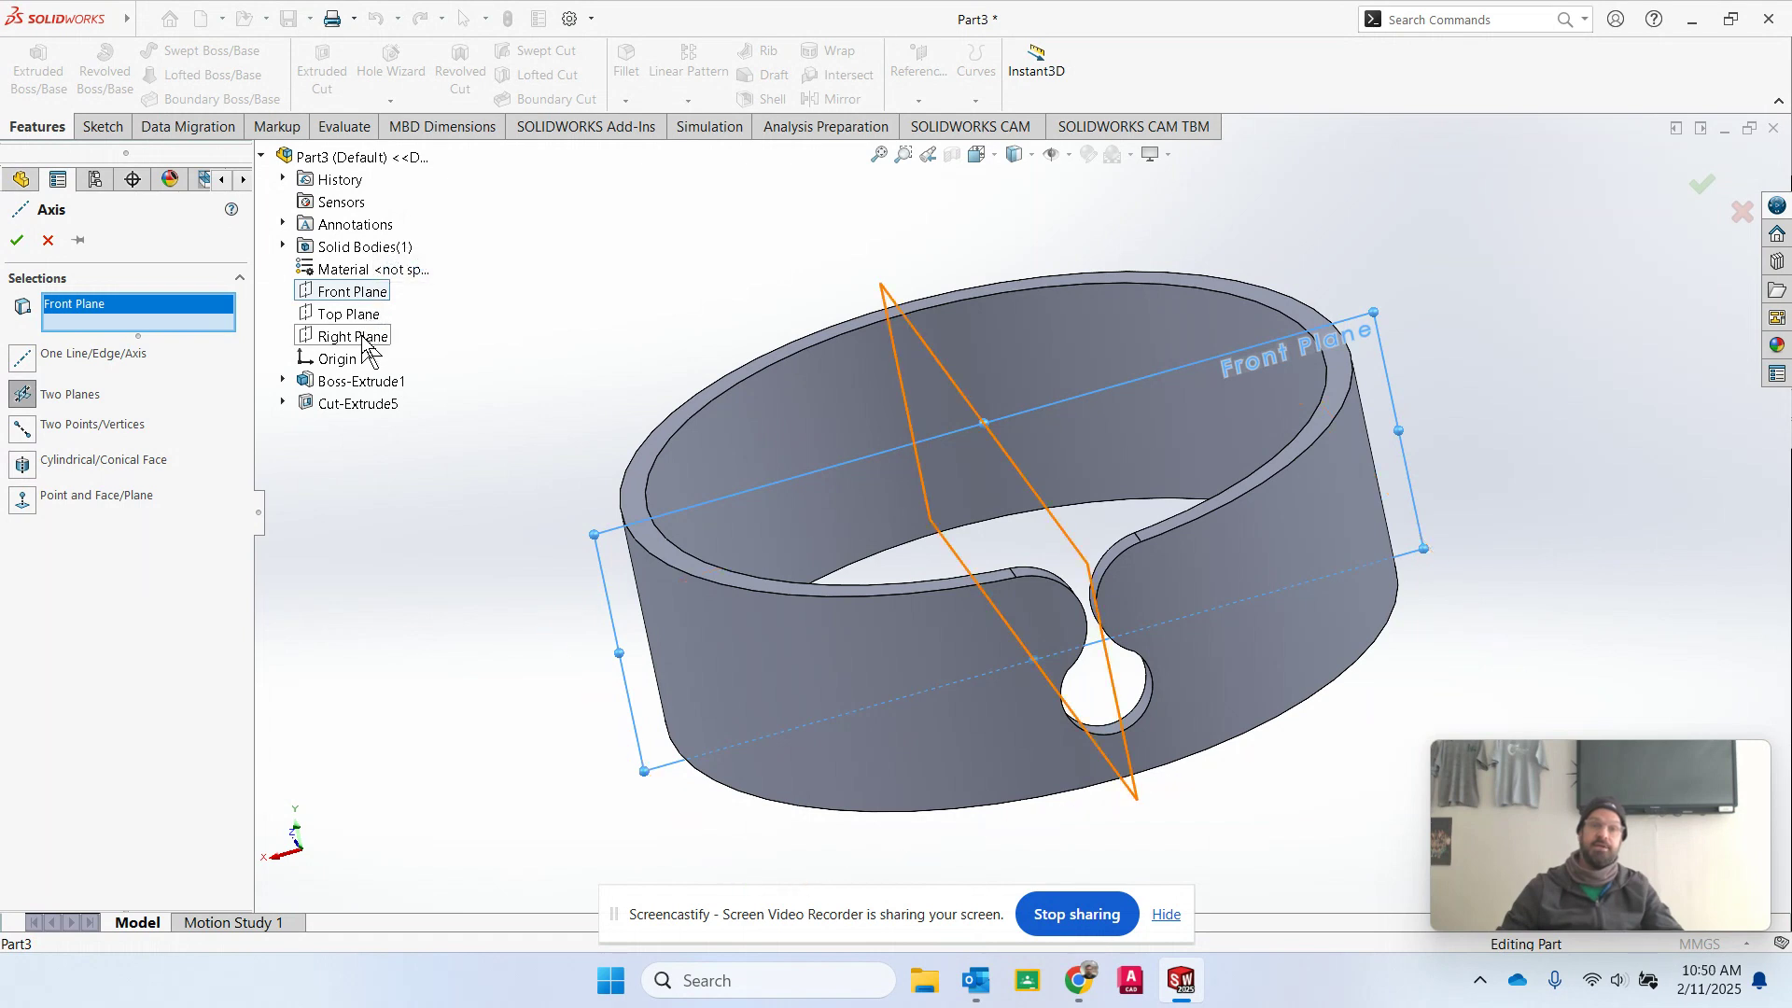
{"action": "left_click", "coordinate": [363, 338]}
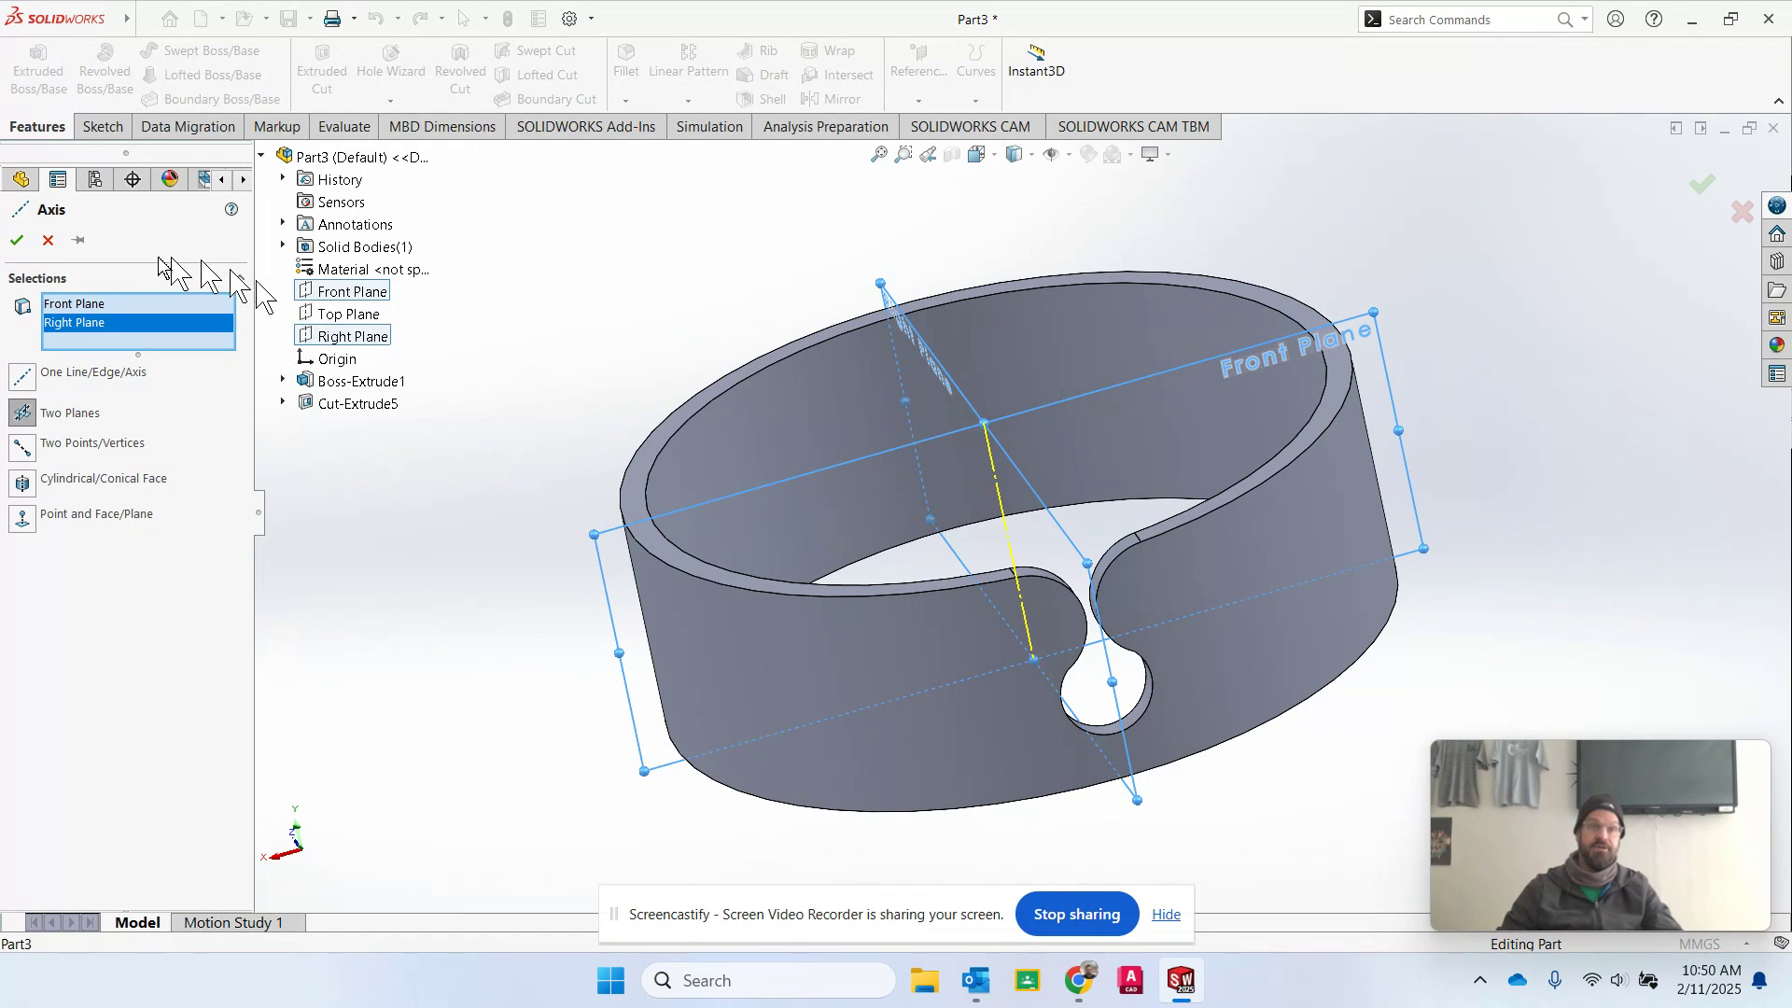
{"action": "left_click", "coordinate": [17, 242]}
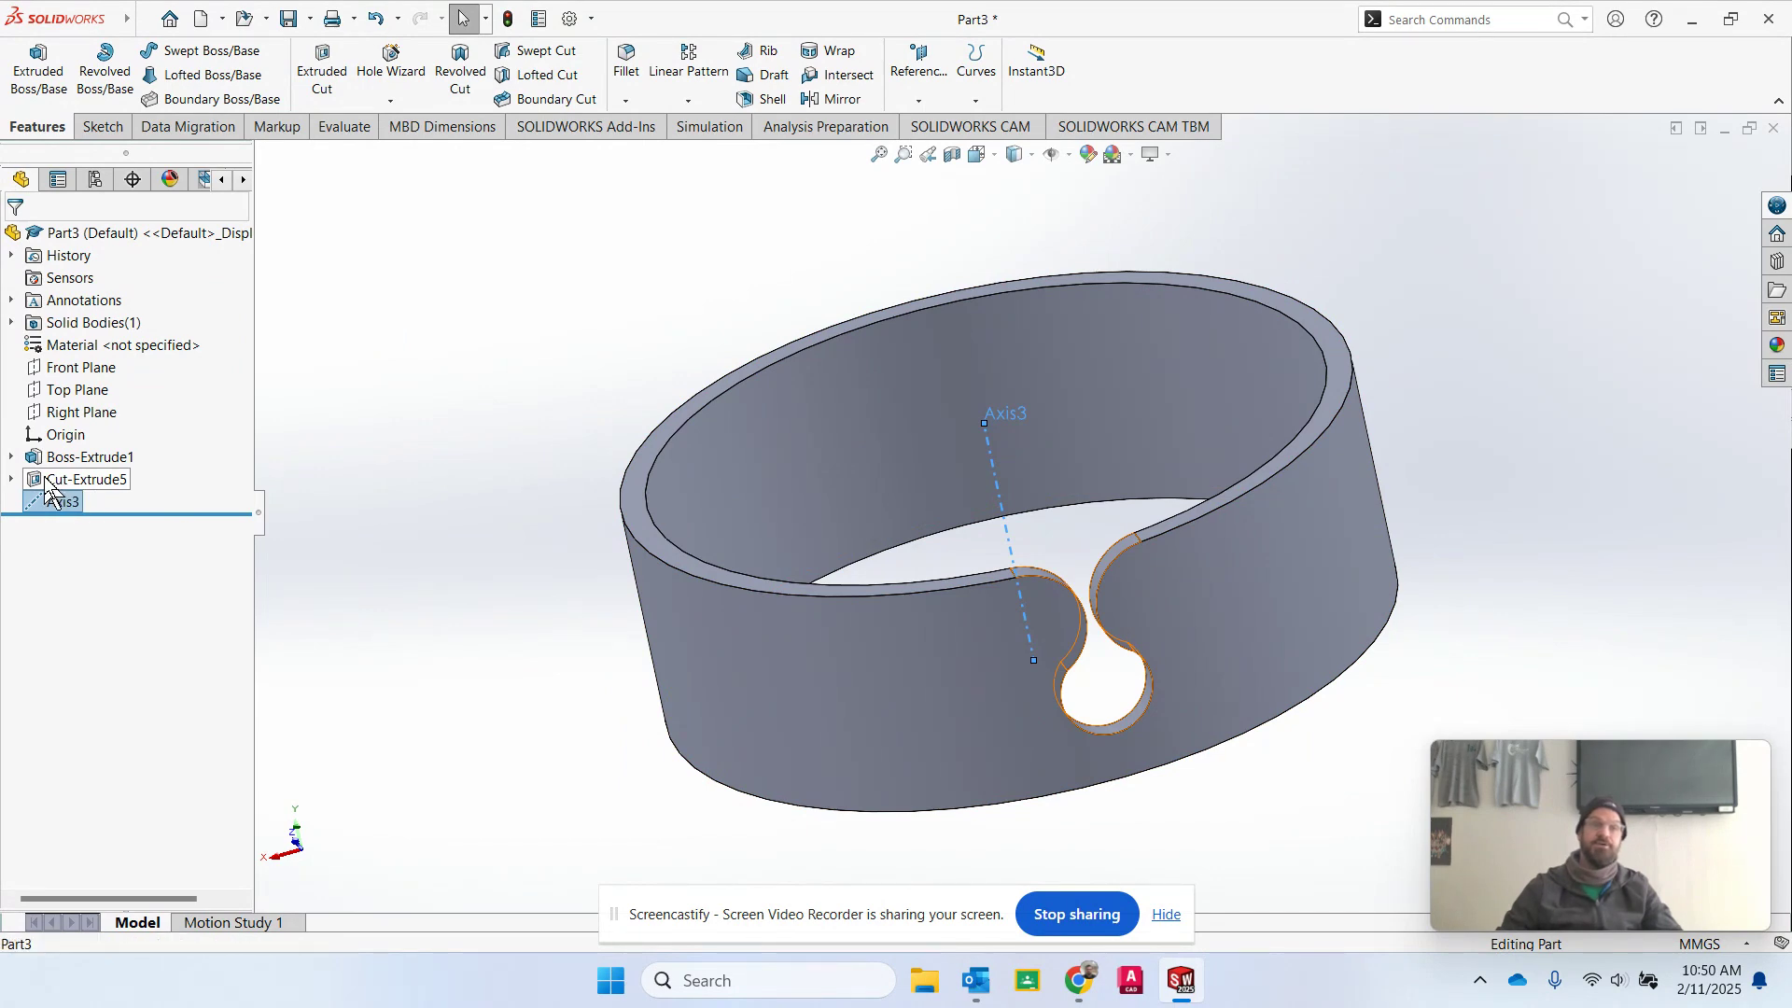
Set up a circular pattern of the keyhole-shaped cut about the ring's central reference axis.
{"action": "left_click", "coordinate": [80, 478]}
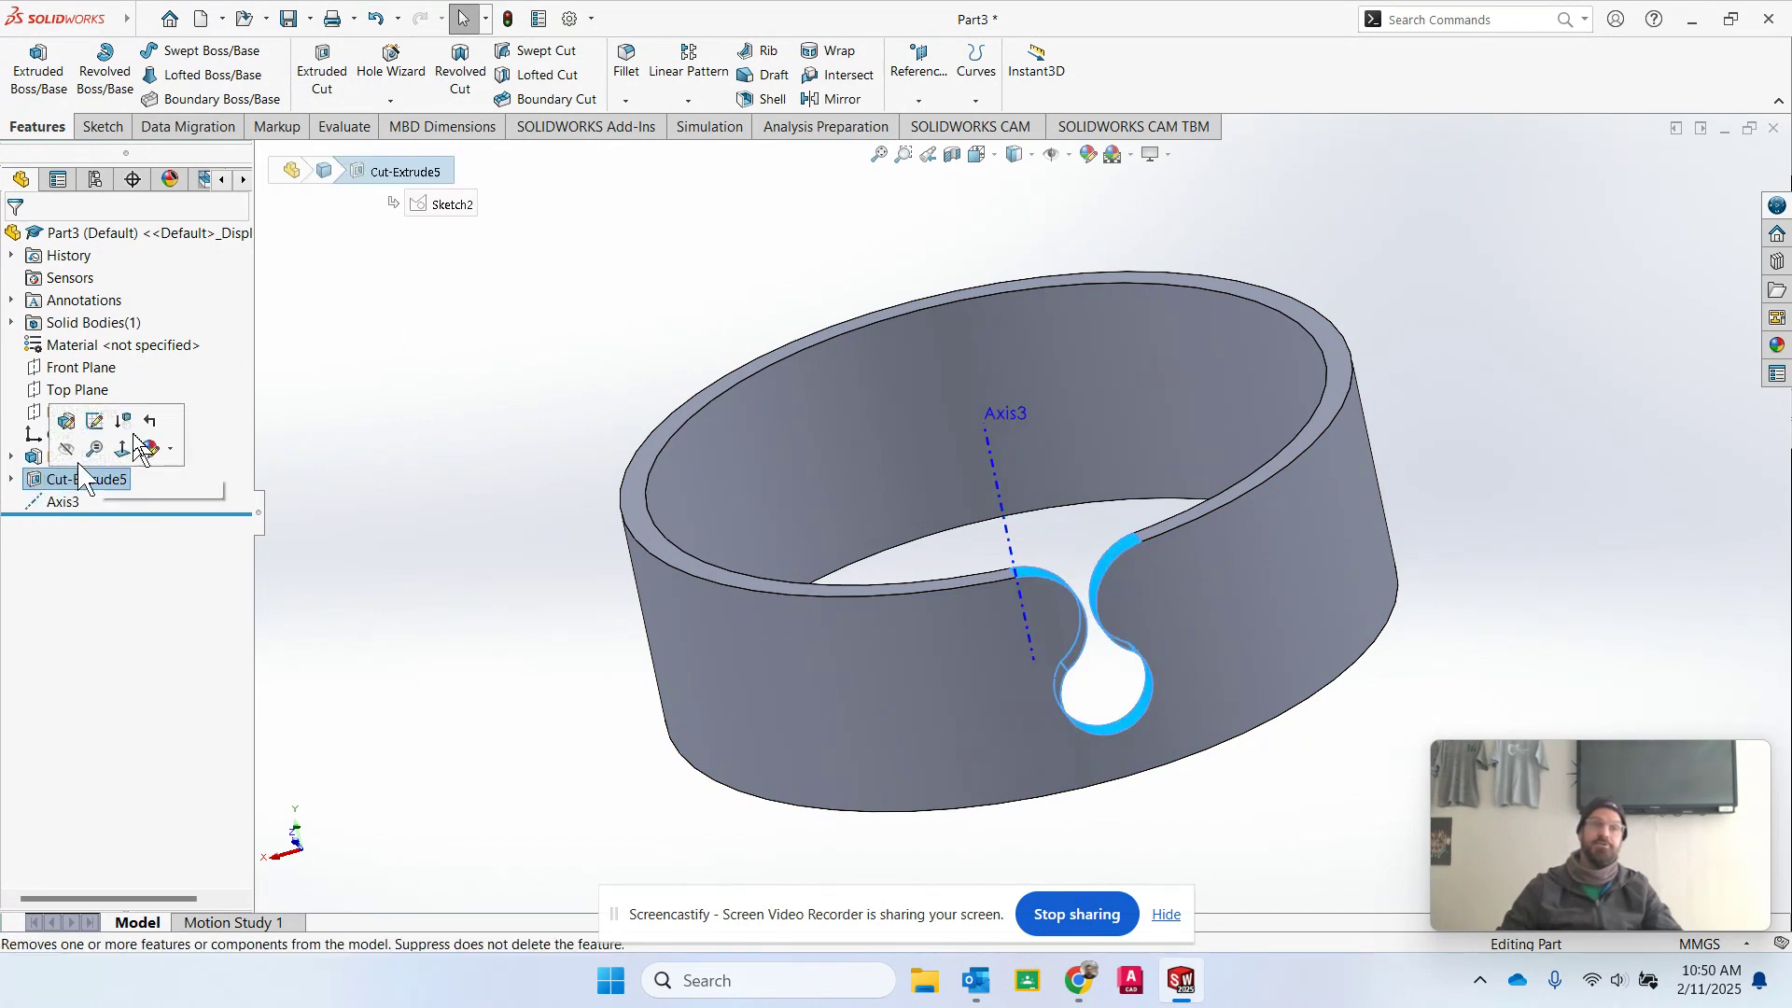
{"action": "left_click", "coordinate": [693, 102]}
{"action": "left_click", "coordinate": [715, 148]}
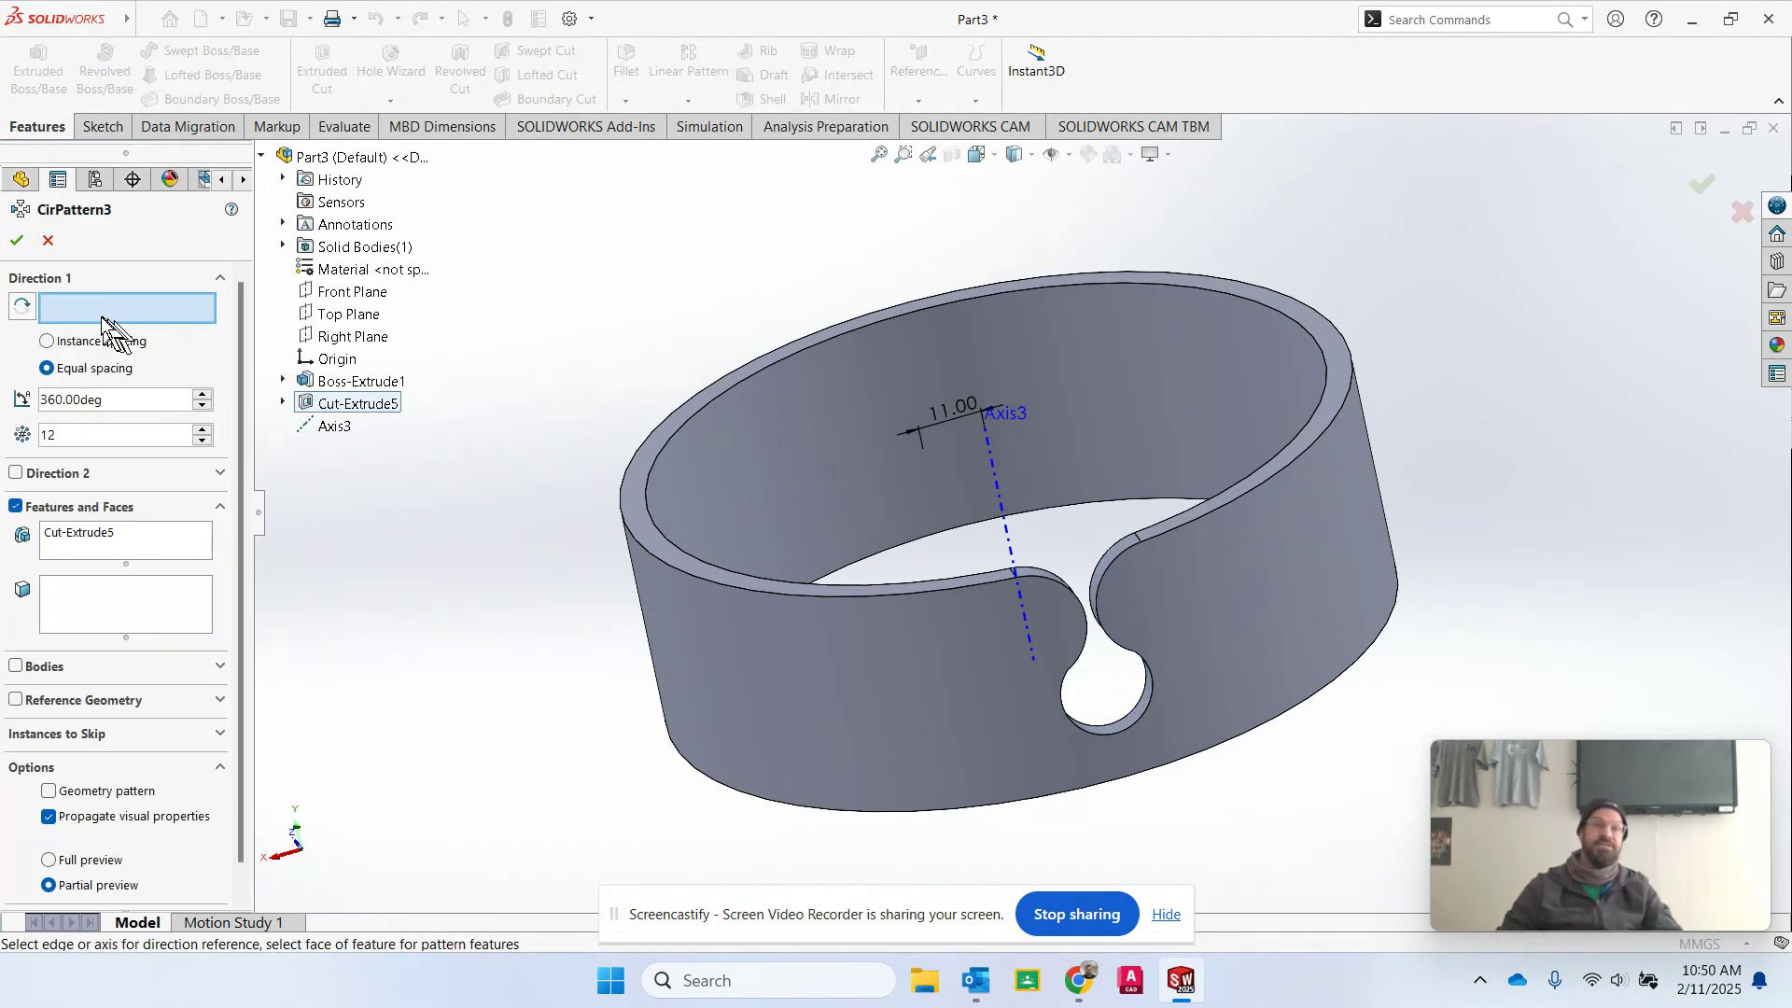
{"action": "left_click", "coordinate": [1008, 520]}
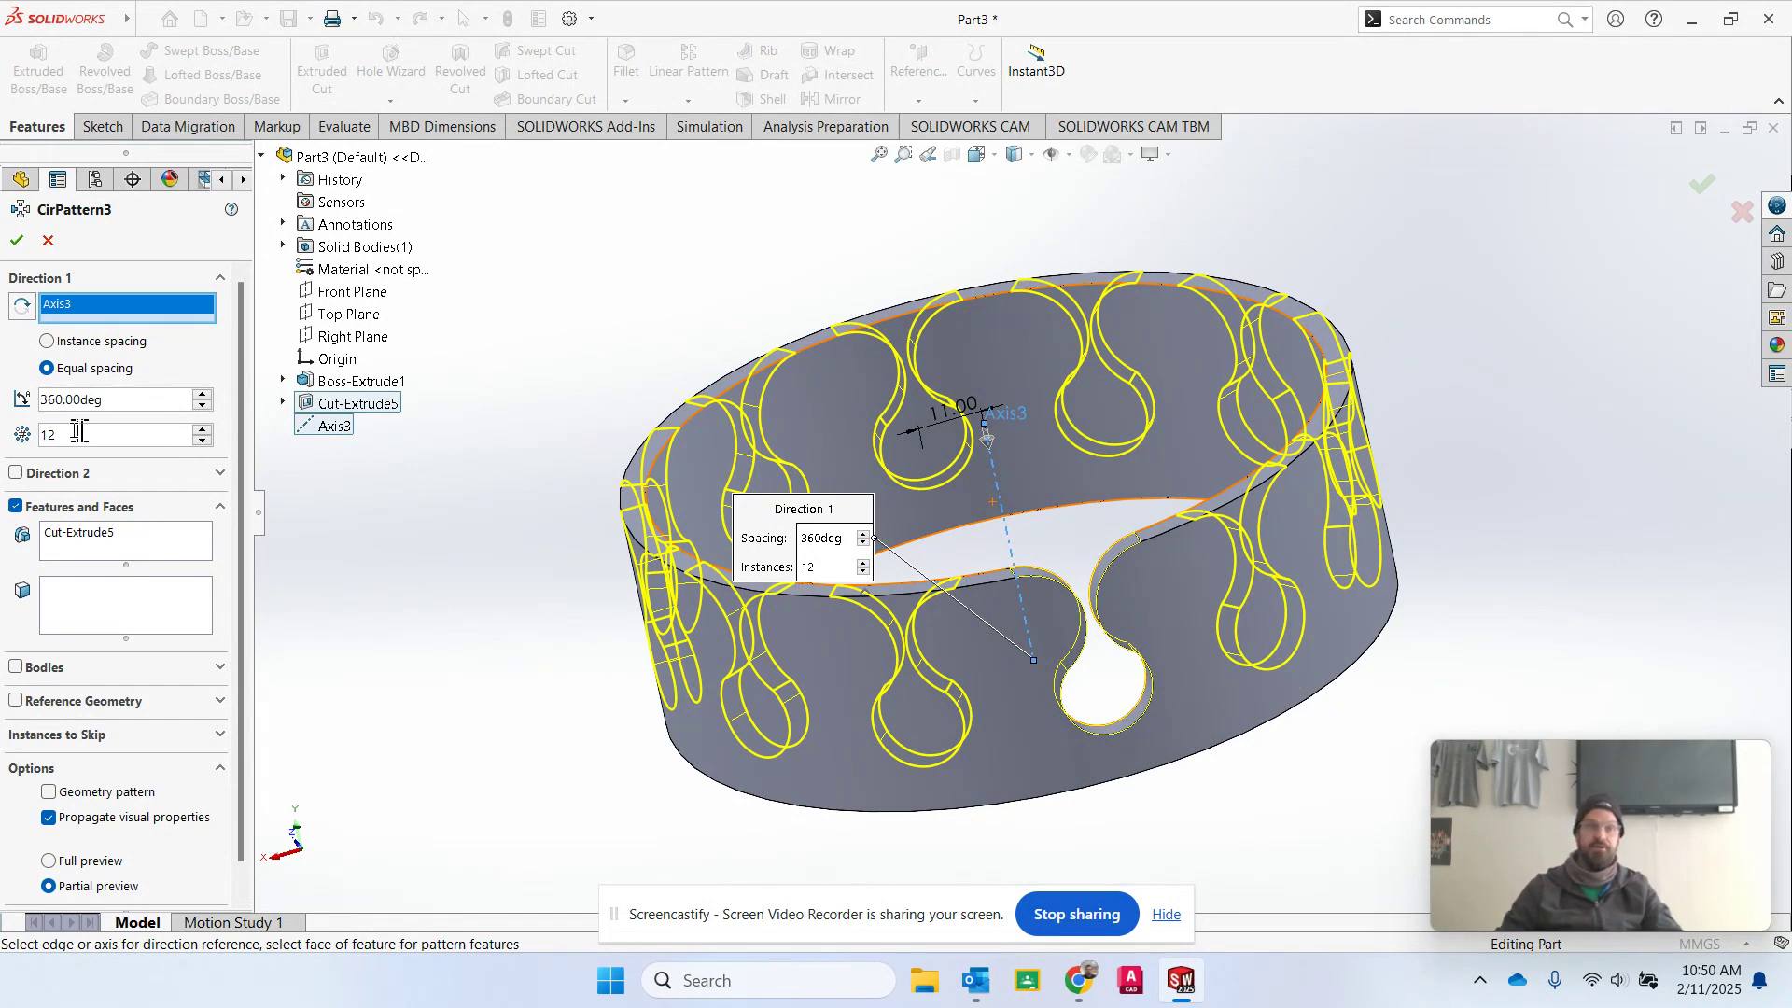
Try a total pattern angle of 180 degrees and restore it to 360 degrees.
{"action": "double_click", "coordinate": [152, 400]}
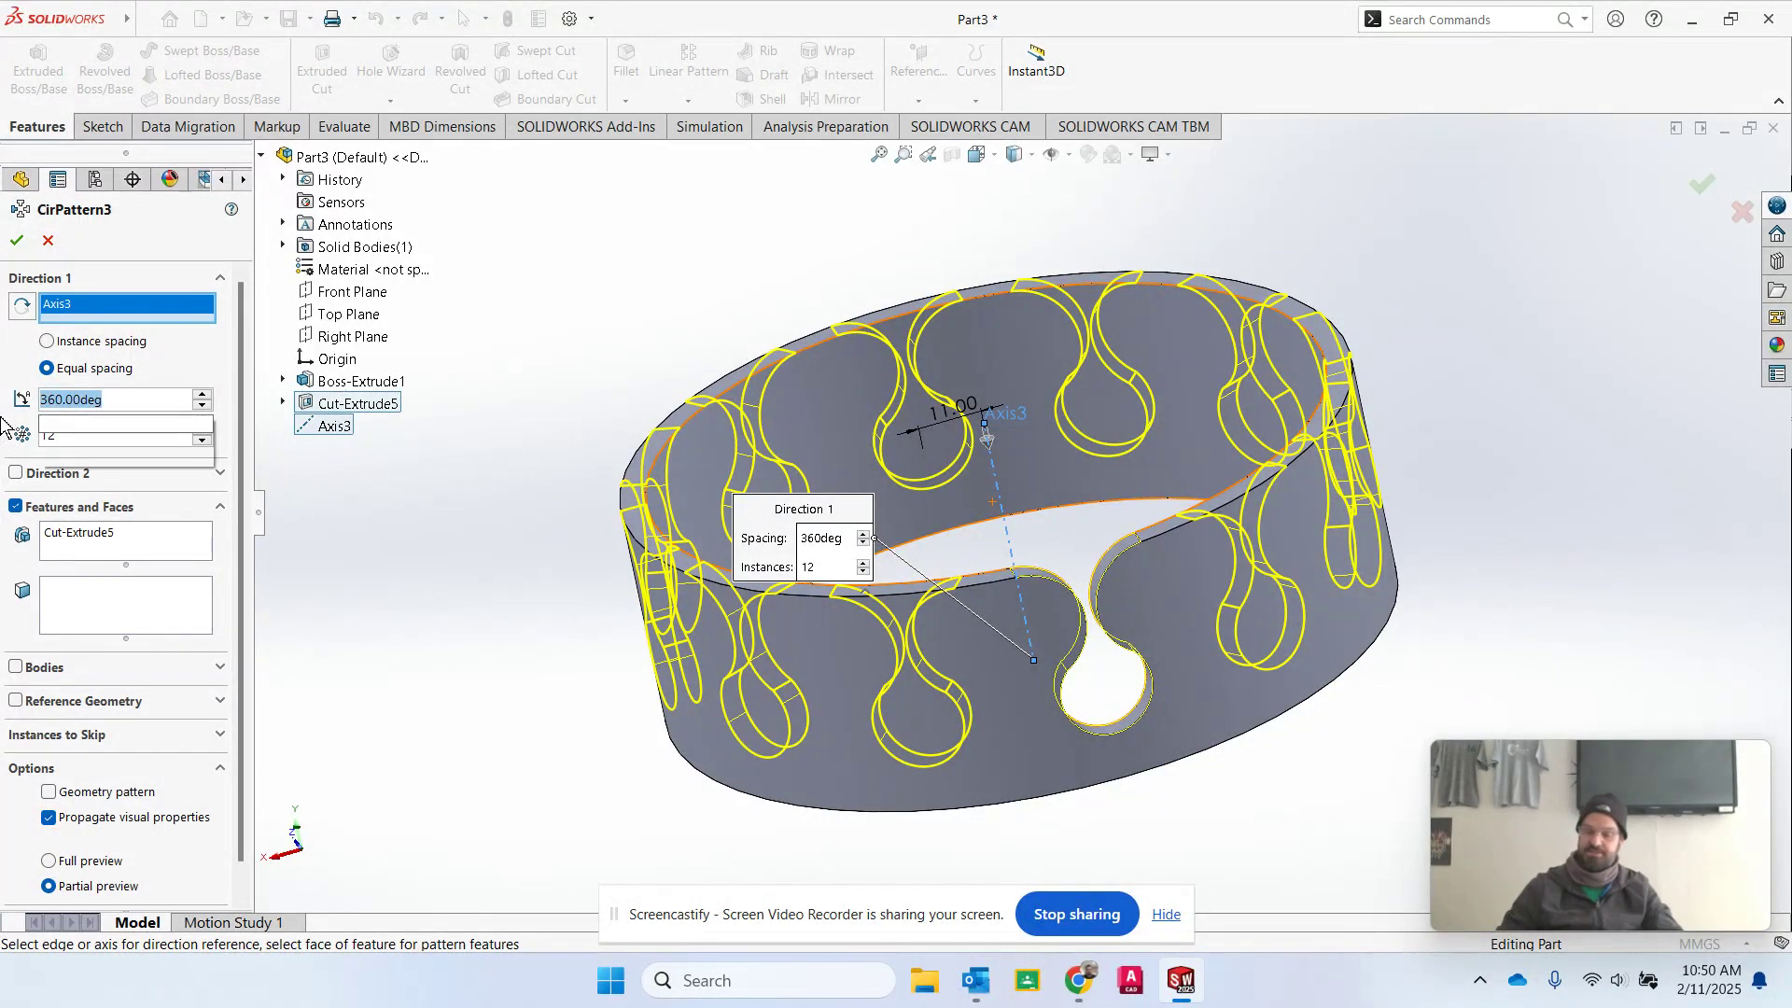
{"action": "type", "text": "180"}
{"action": "key", "text": "Tab"}
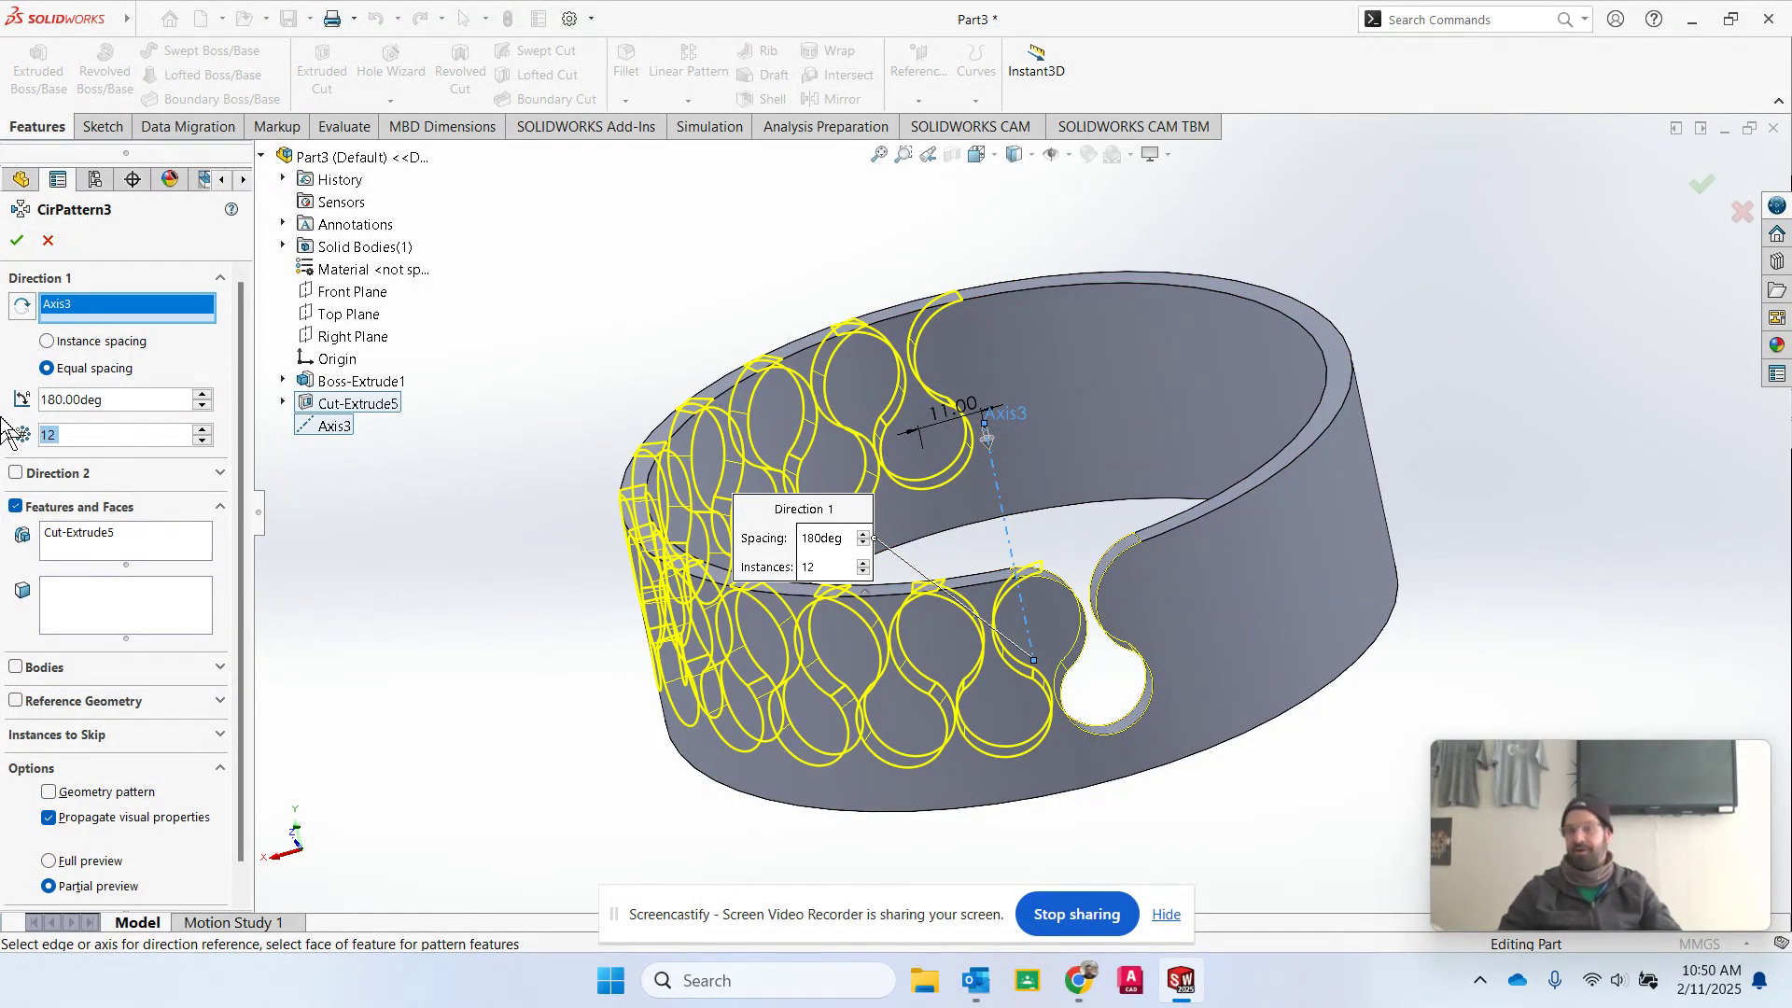
{"action": "double_click", "coordinate": [146, 399]}
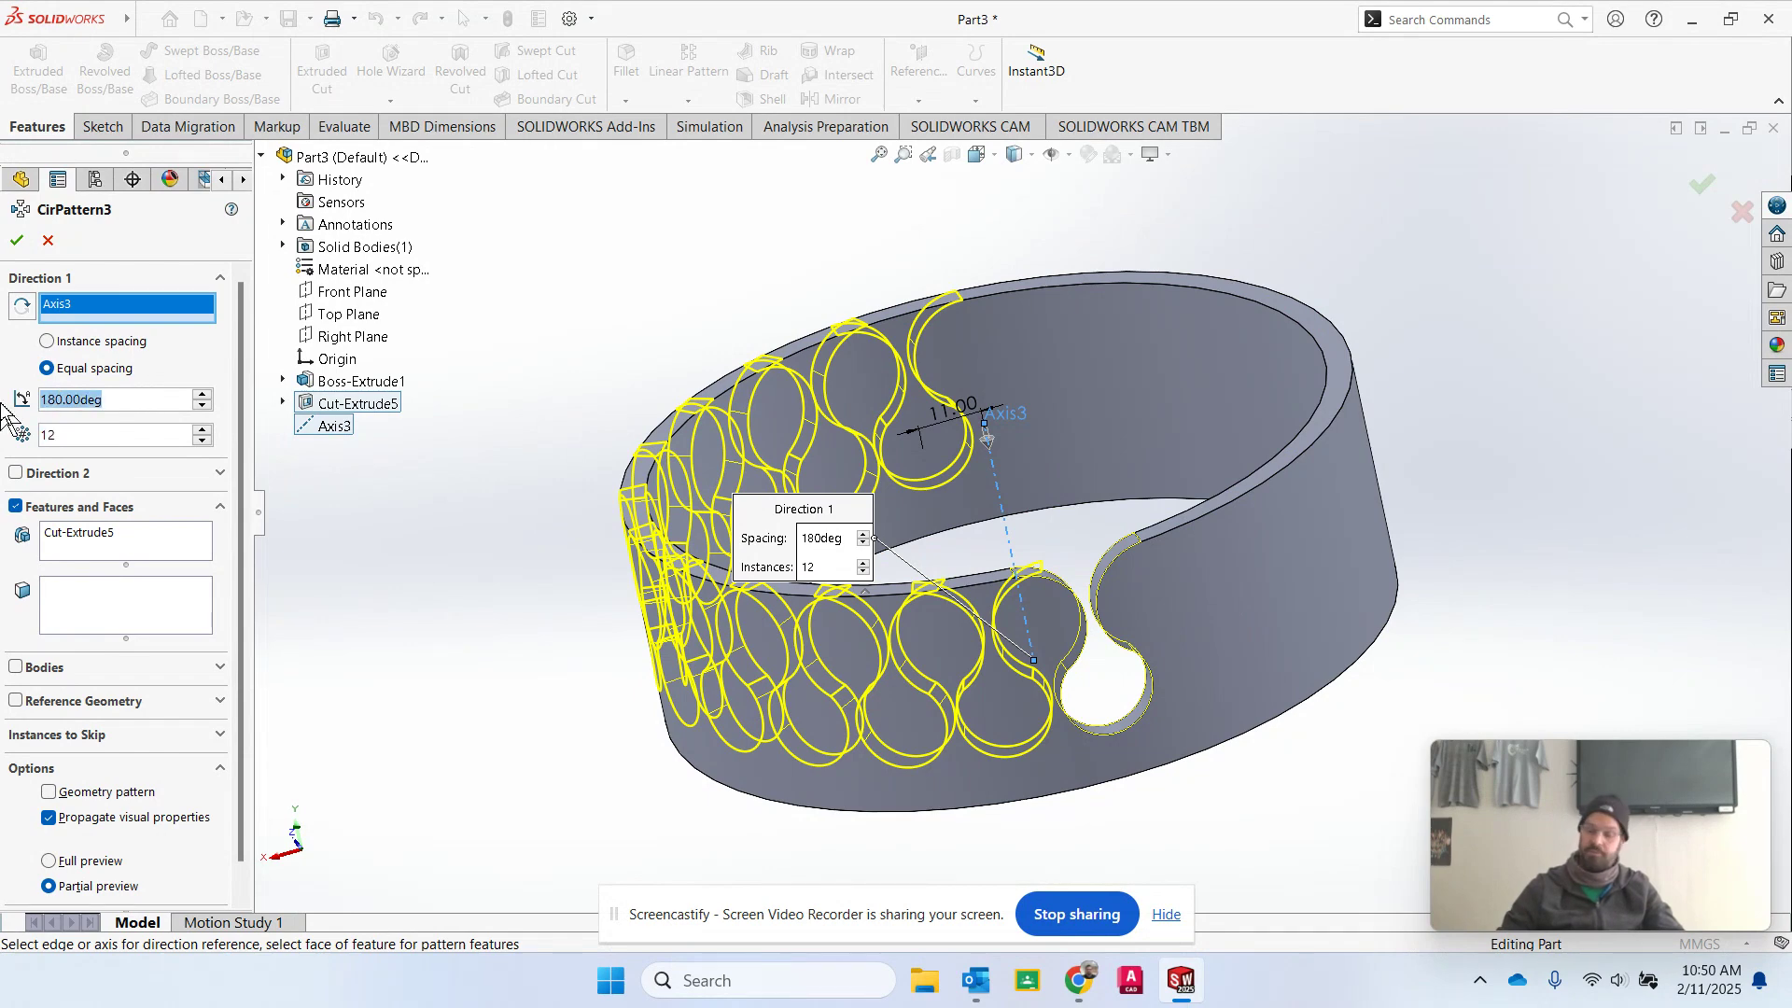
{"action": "type", "text": "360"}
{"action": "key", "text": "Tab"}
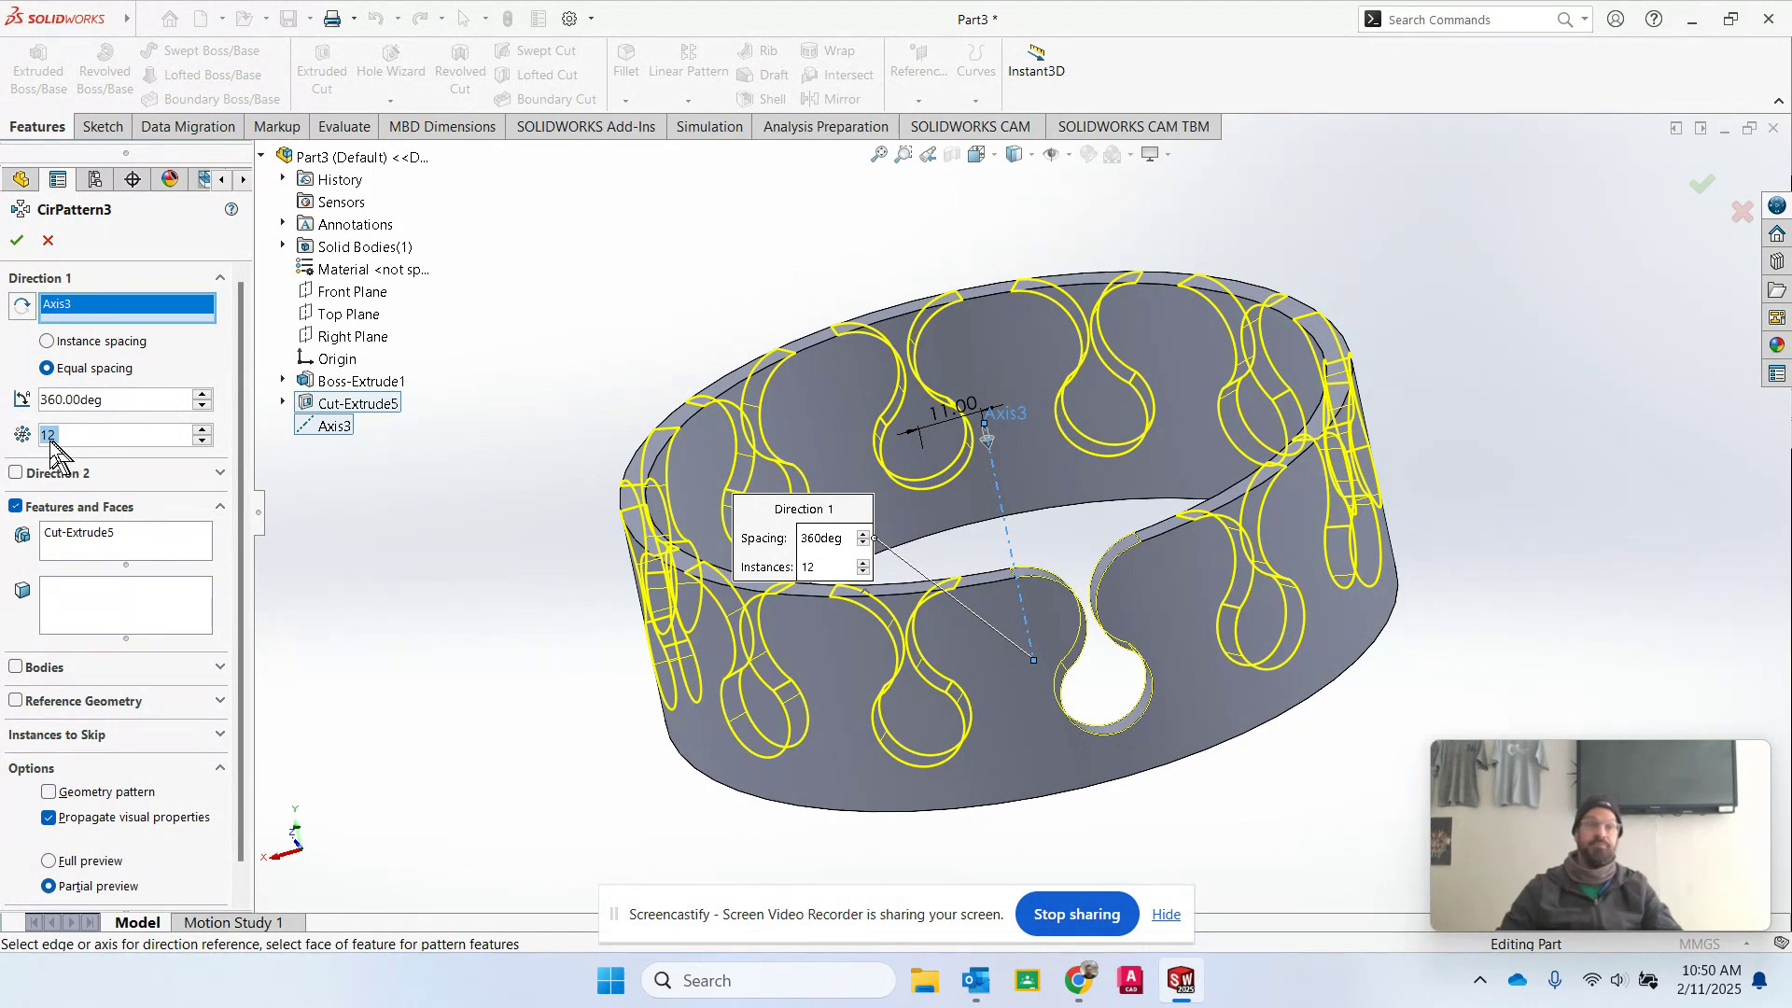
Try 6 and 4 instances in the circular pattern and restore the count to 12.
{"action": "type", "text": "6"}
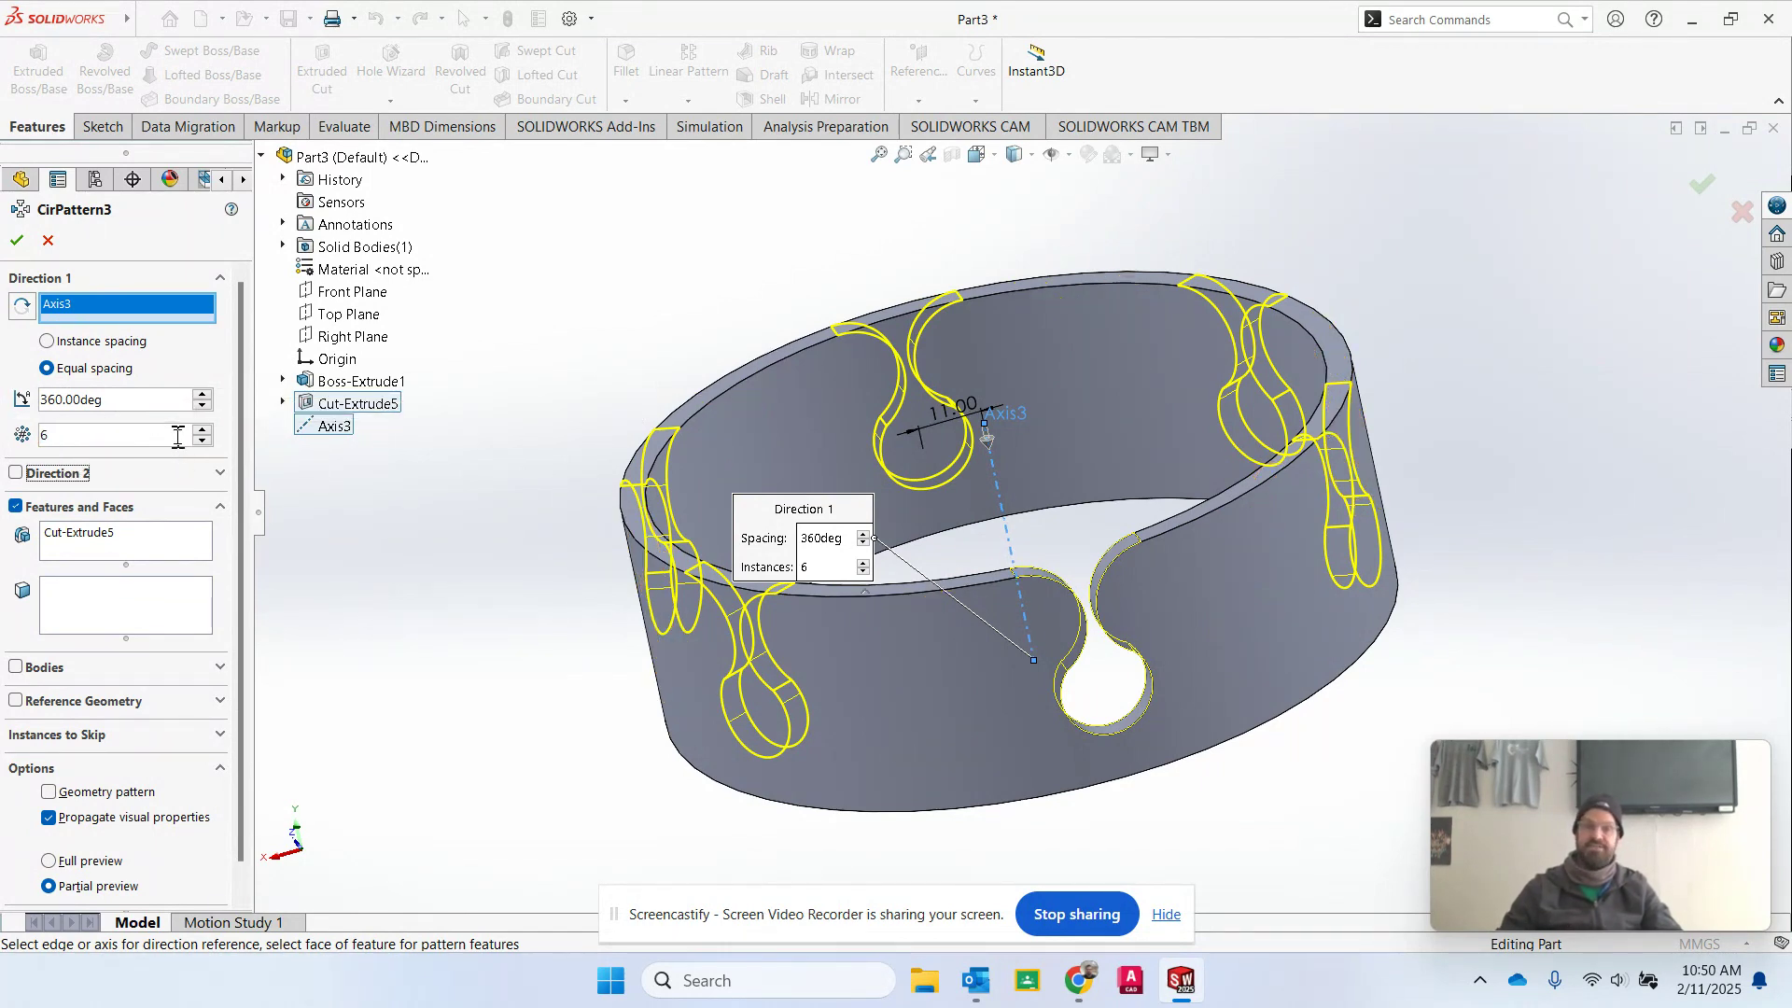
{"action": "left_click_drag", "start_coordinate": [145, 436], "coordinate": [1, 444]}
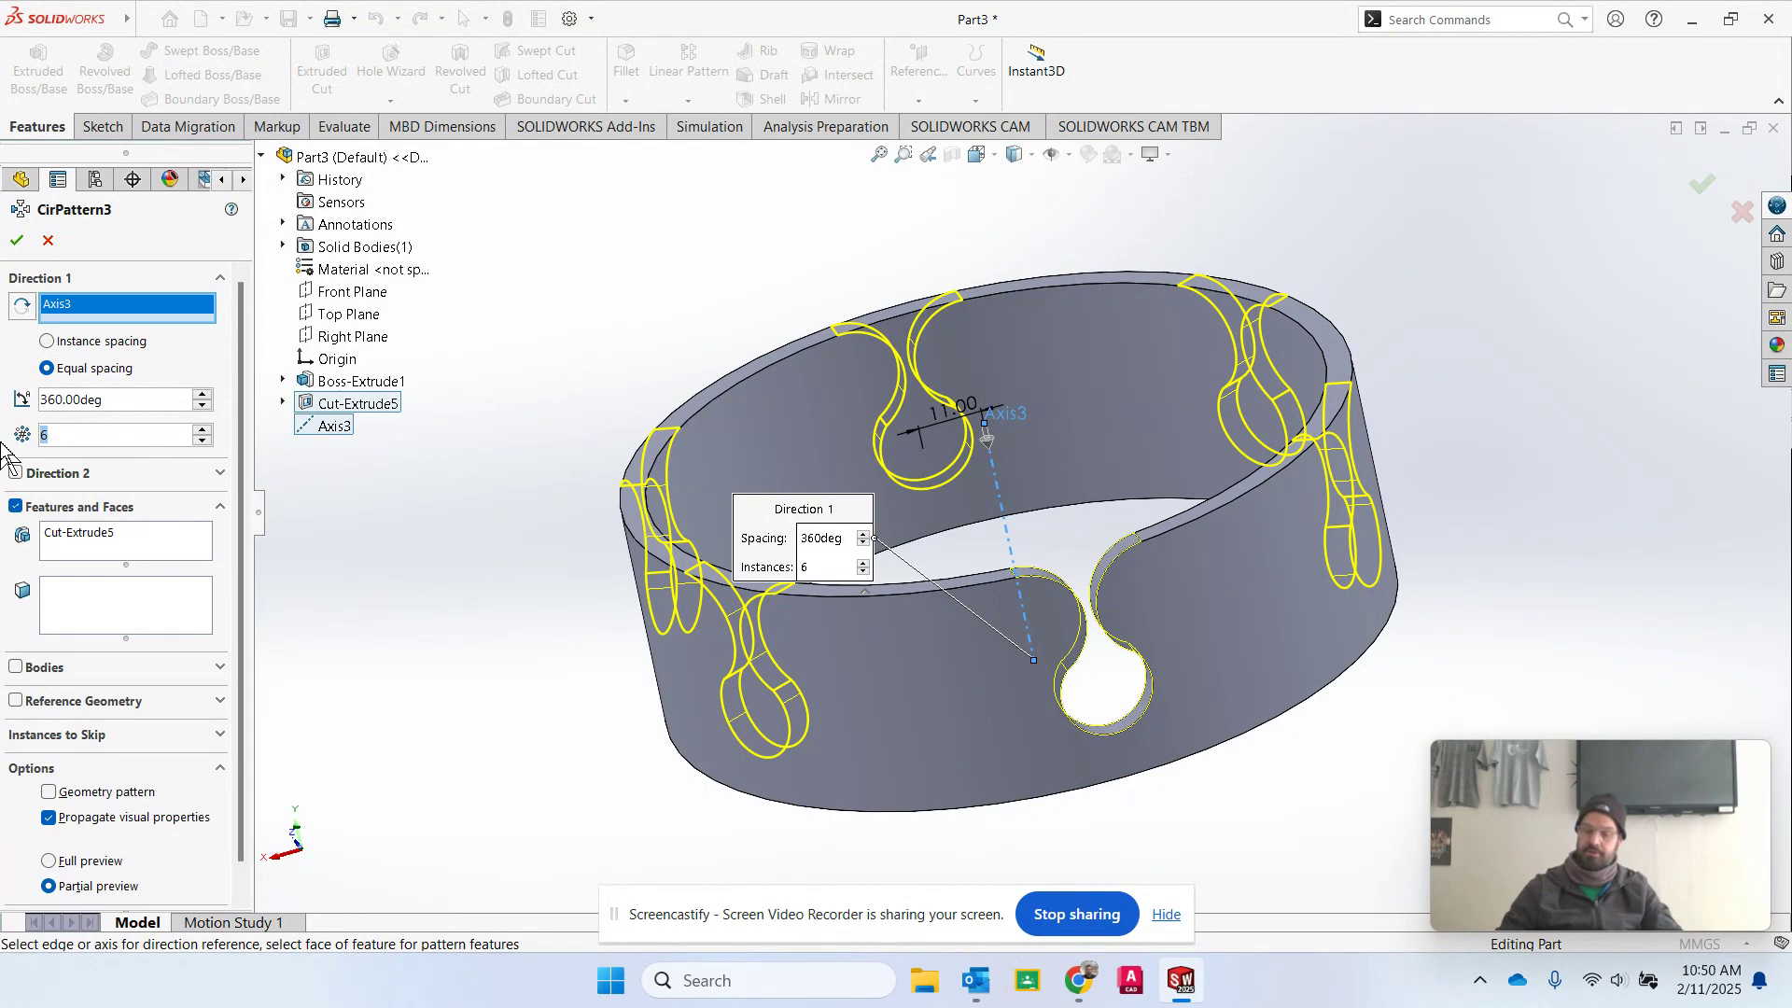
{"action": "type", "text": "4"}
{"action": "key", "text": "Tab"}
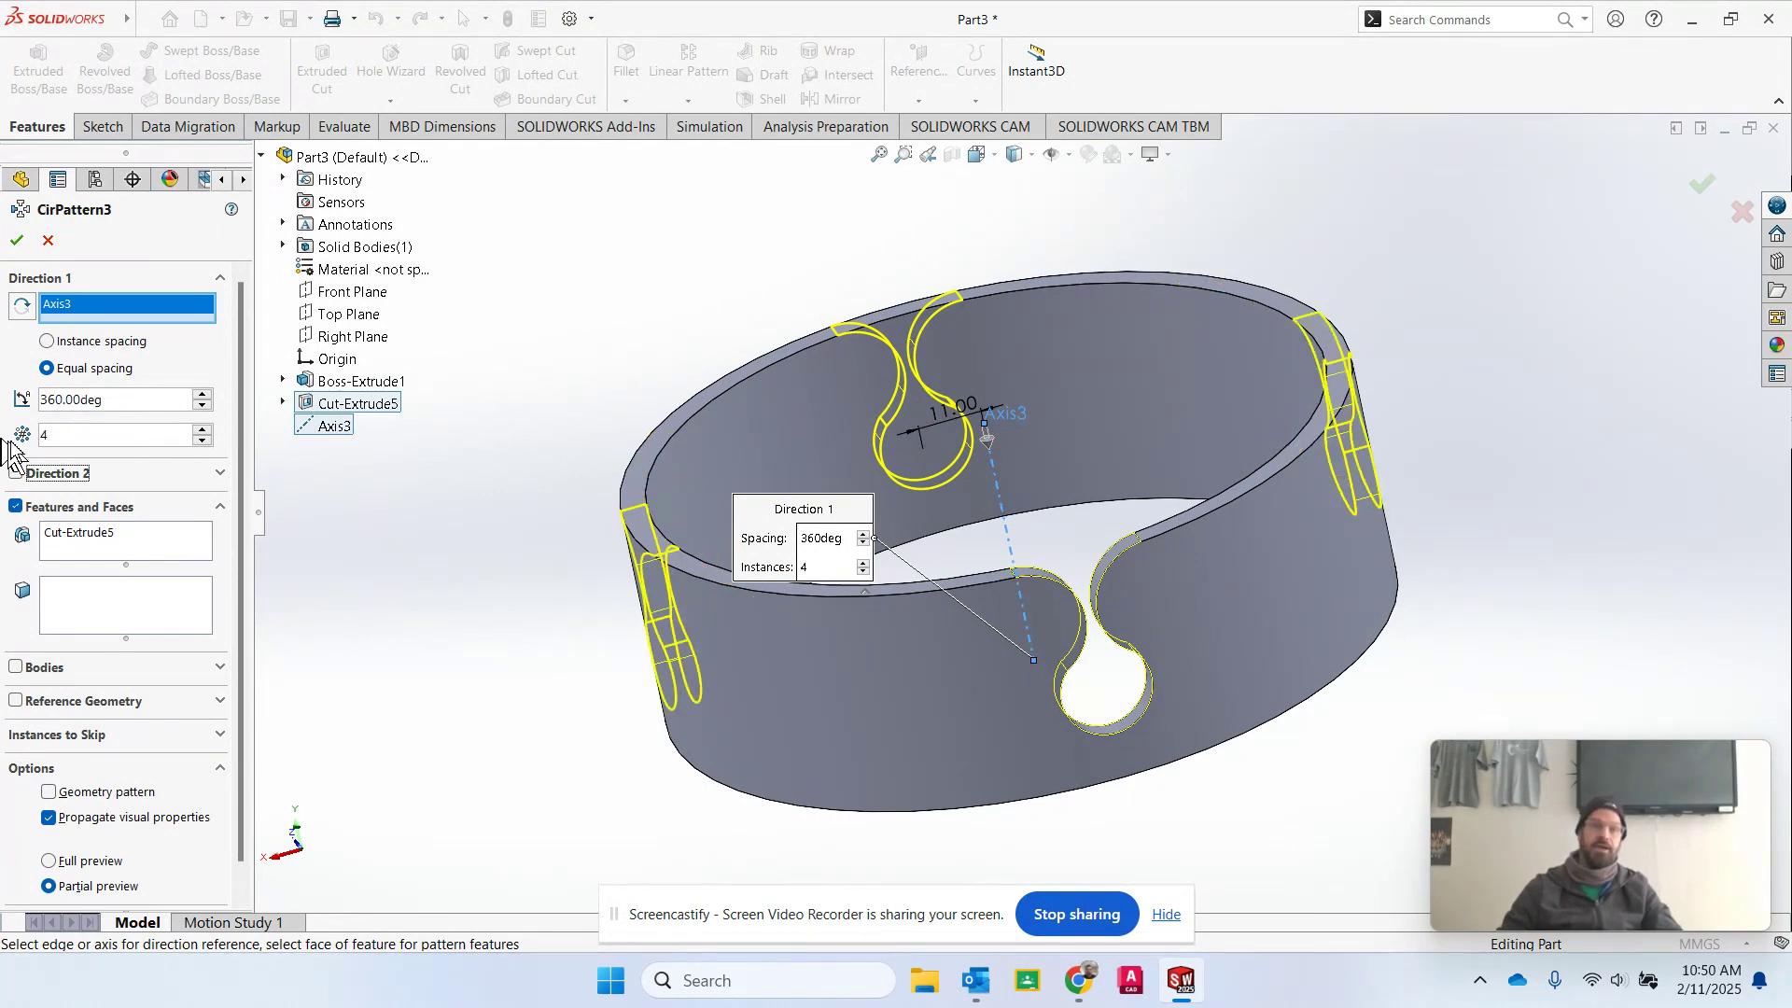
{"action": "type", "text": "12"}
{"action": "key", "text": "Tab"}
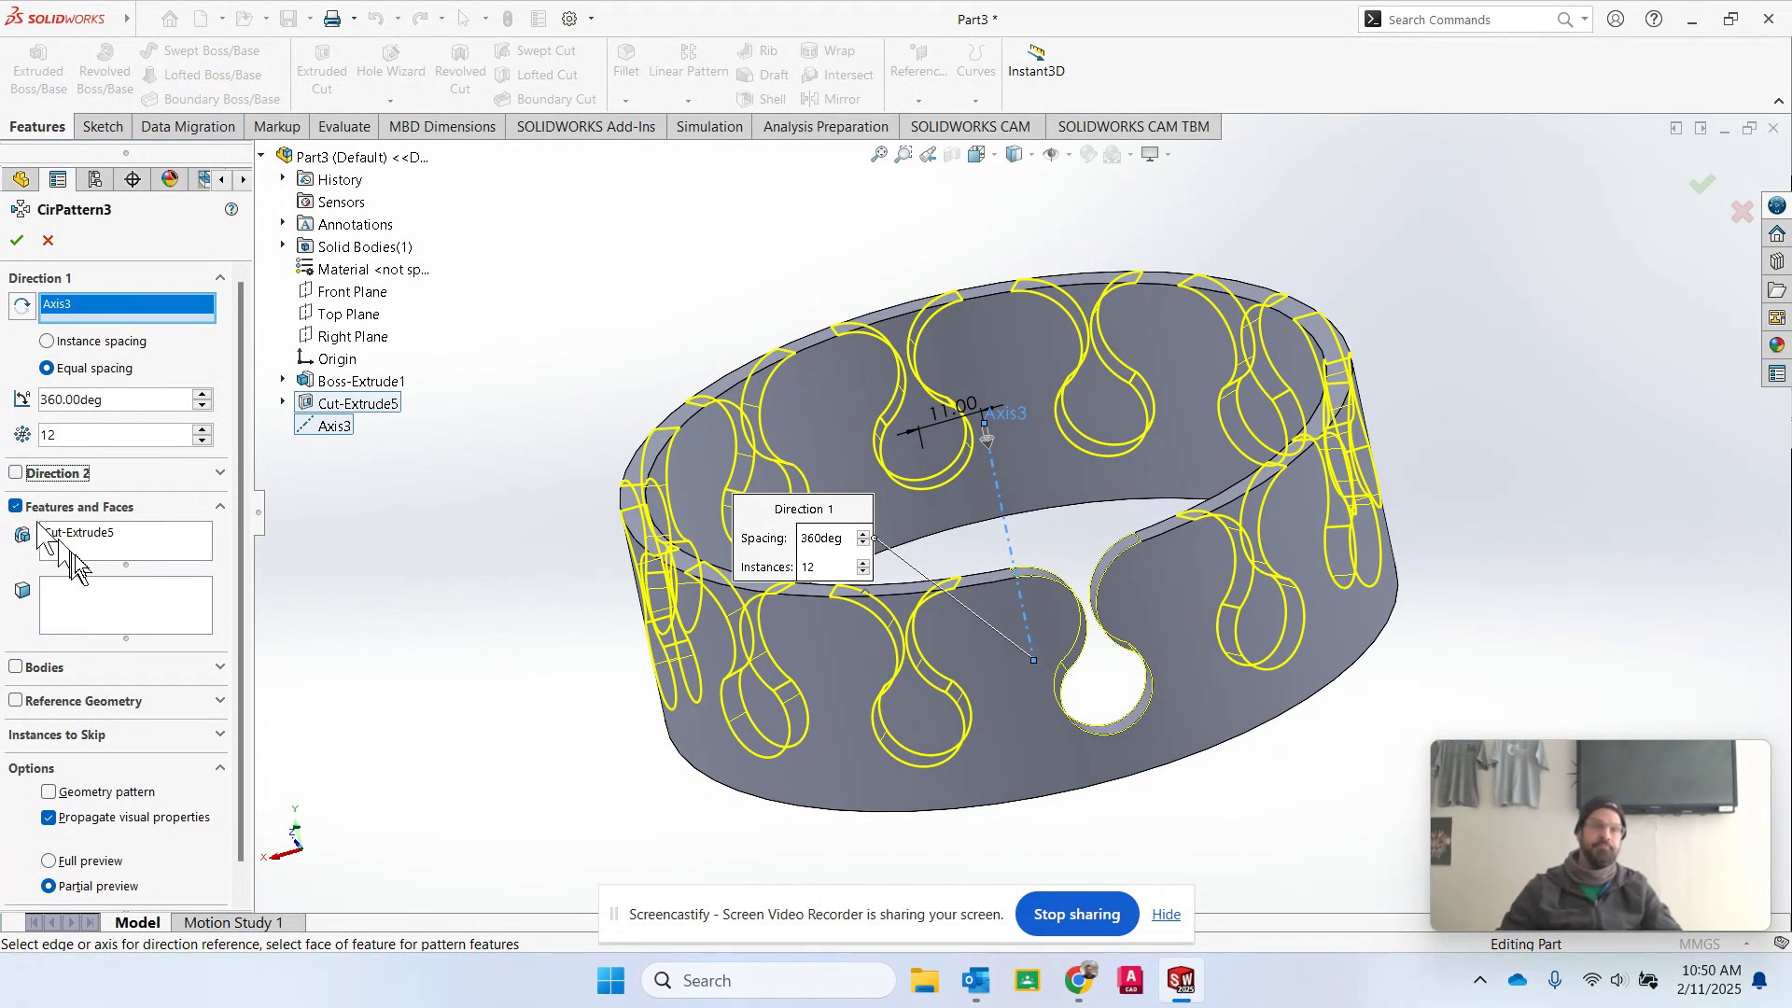
Apply the circular pattern of the keyhole cut around the ring and hide the central reference axis.
{"action": "left_click", "coordinate": [128, 549]}
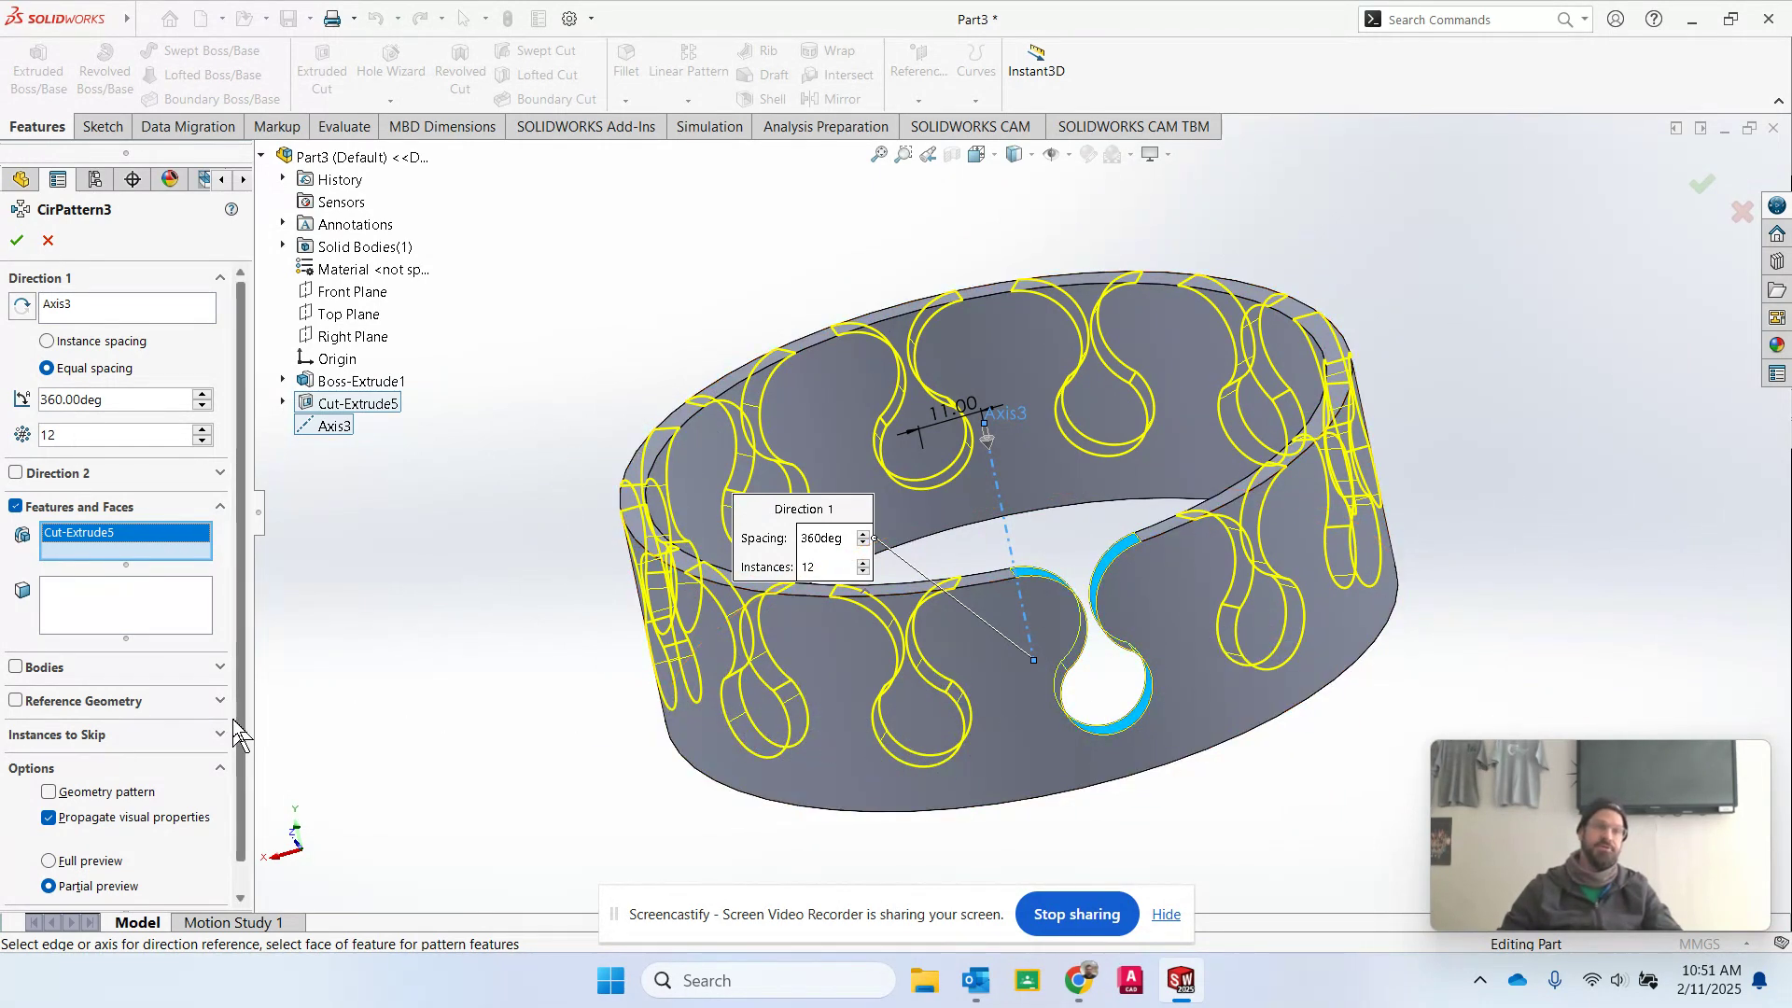
{"action": "scroll", "coordinate": [163, 873], "scroll_direction": "down", "scroll_amount": 2}
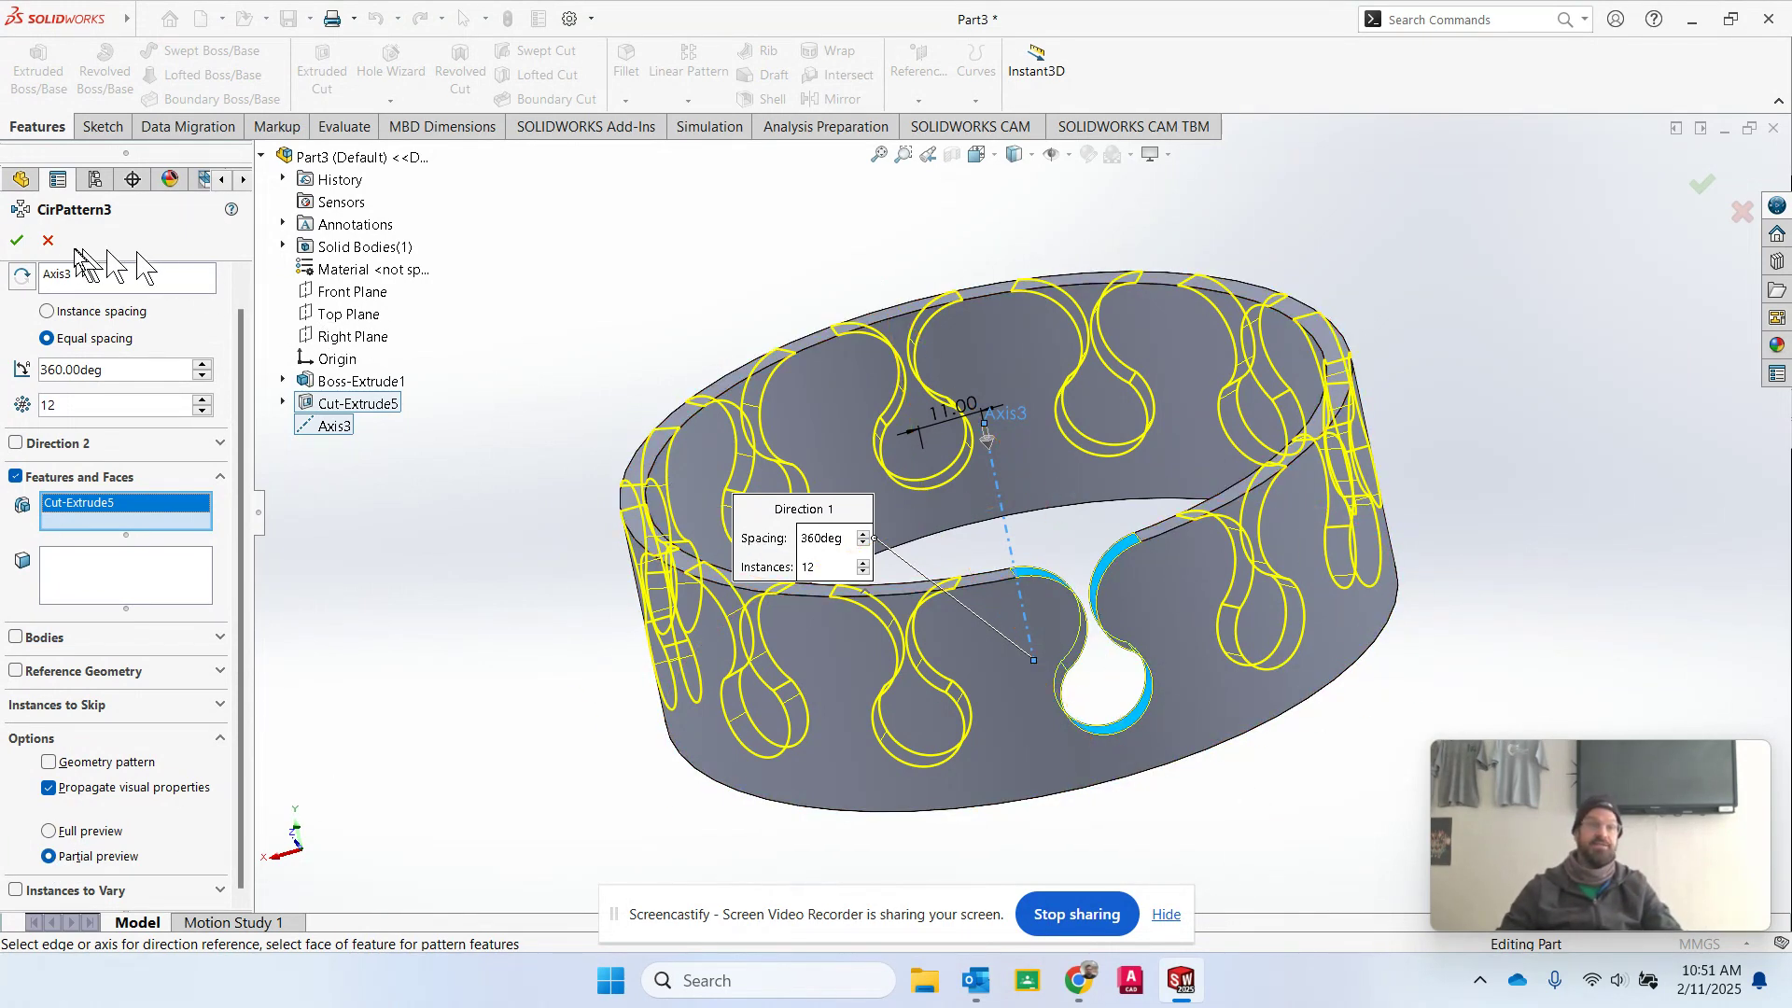
{"action": "left_click", "coordinate": [17, 241]}
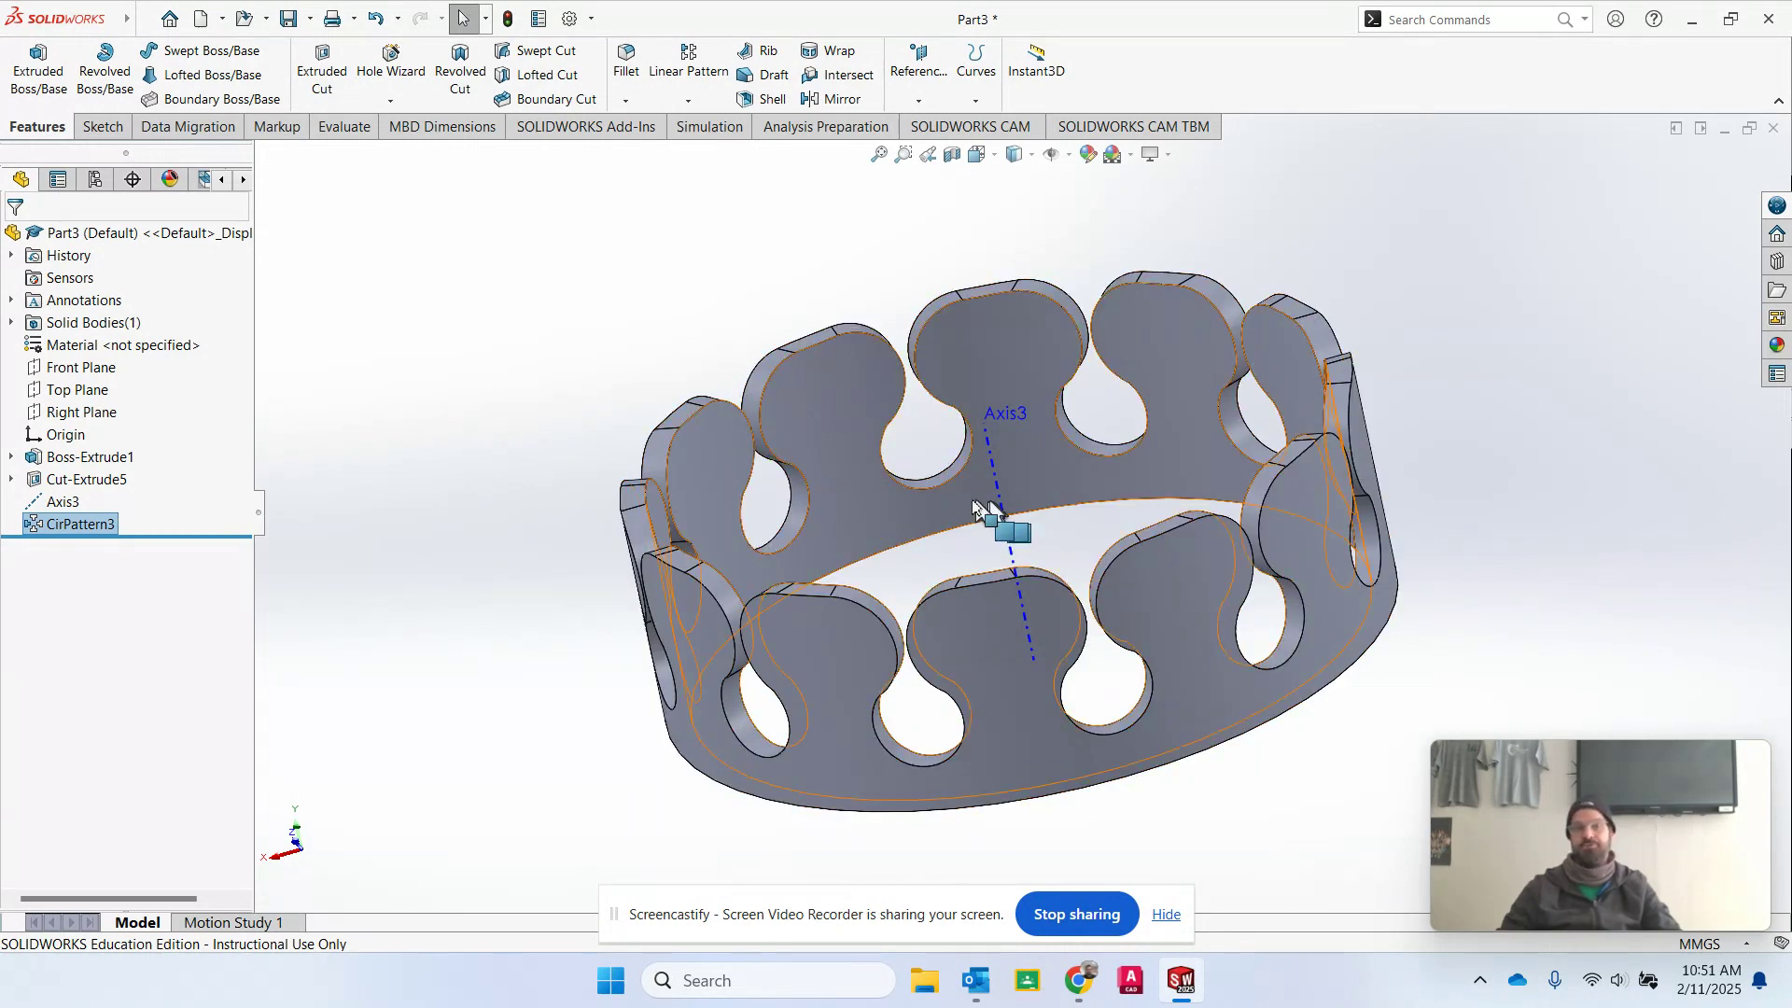
{"action": "left_click", "coordinate": [35, 502]}
{"action": "left_click", "coordinate": [57, 479]}
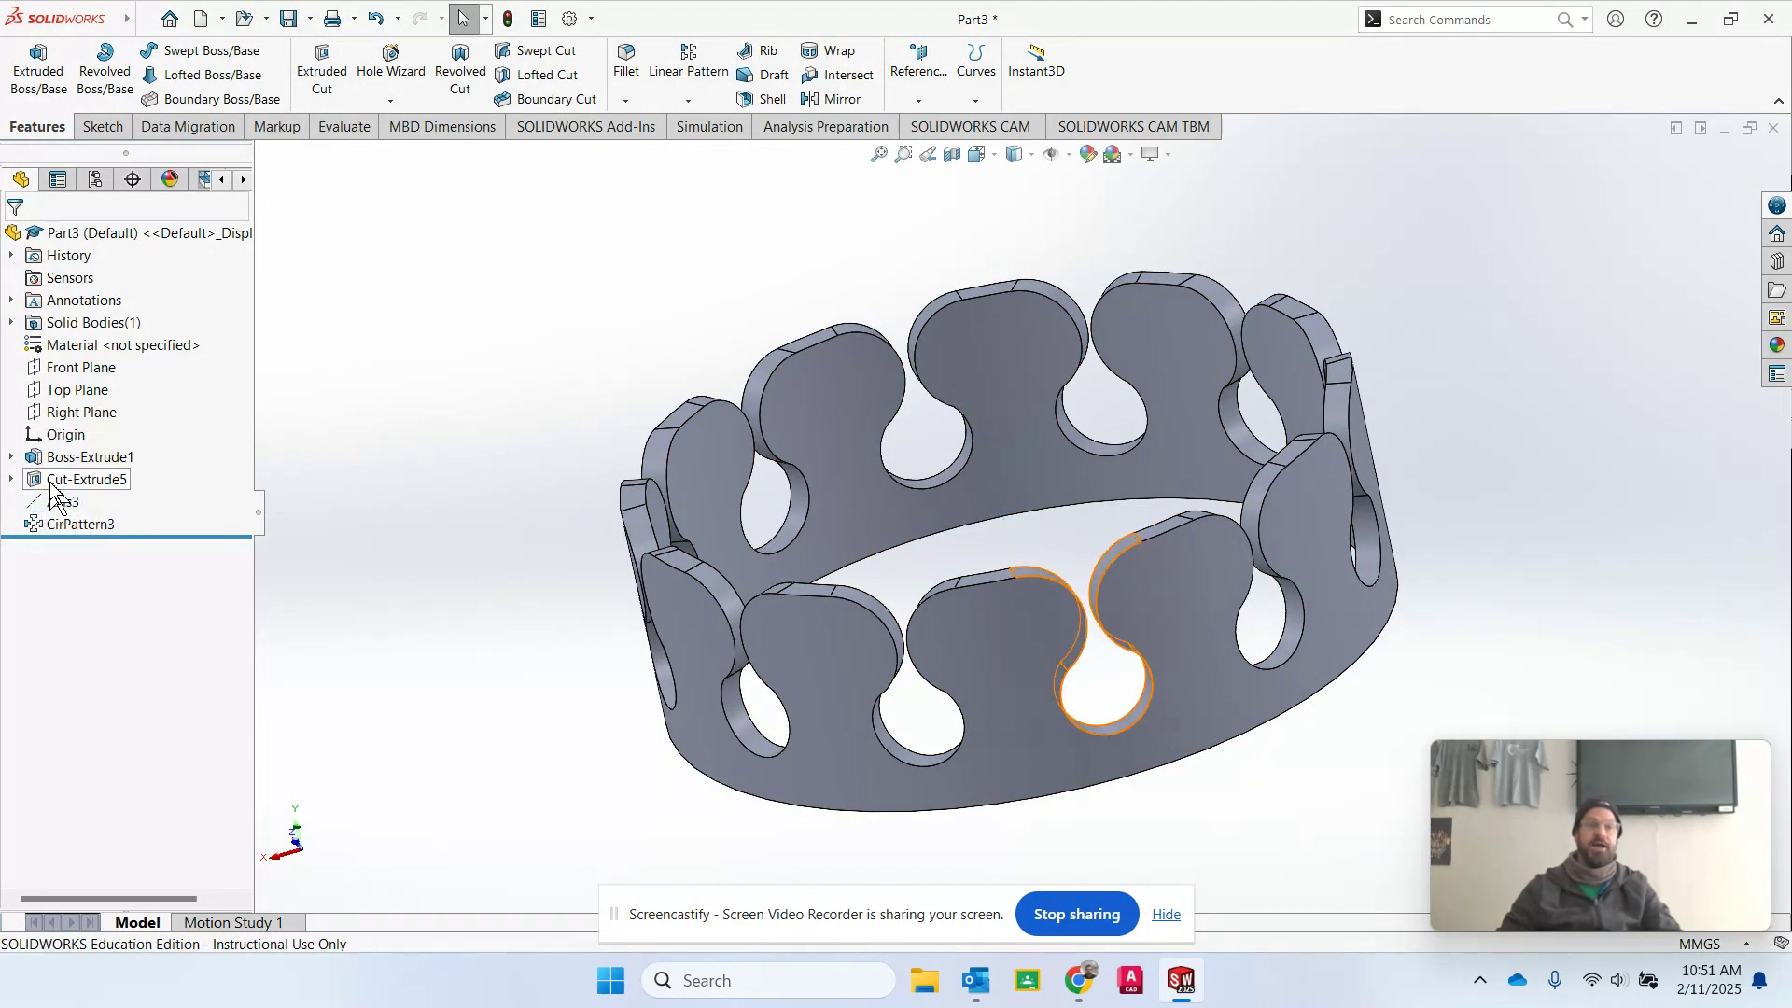